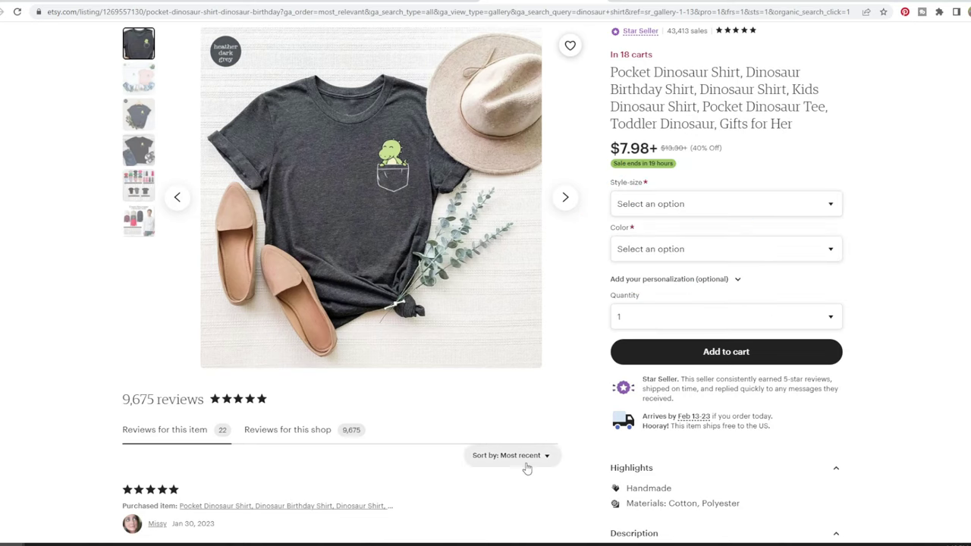
Step: Look through the customer reviews and shipping details on the Pocket Dinosaur Shirt listing
{"action": "scroll", "coordinate": [524, 440], "scroll_direction": "down", "scroll_amount": 4}
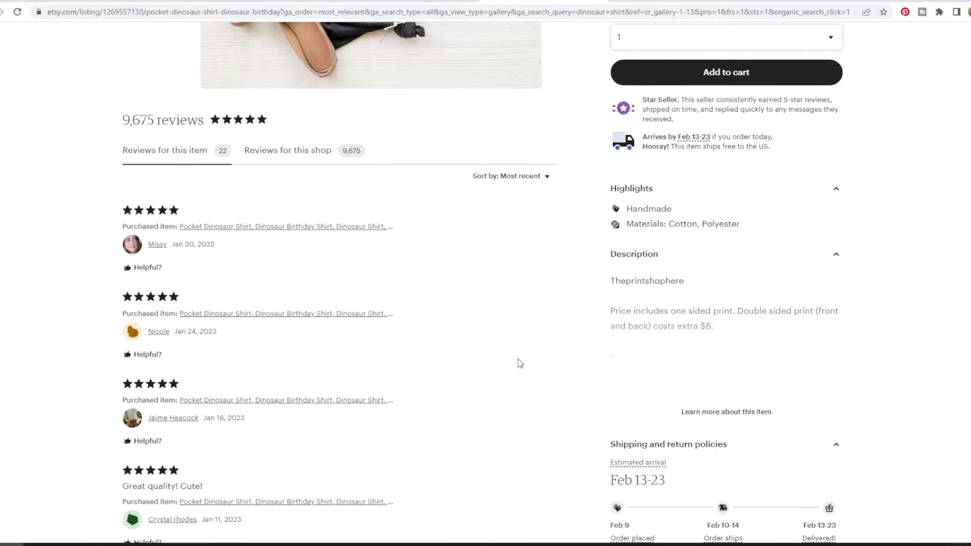
{"action": "scroll", "coordinate": [503, 304], "scroll_direction": "down", "scroll_amount": 2}
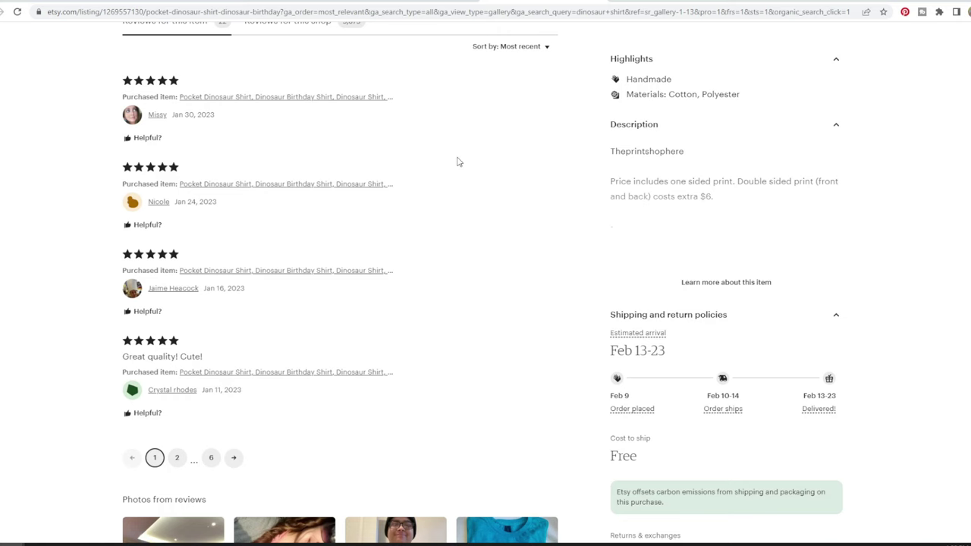
{"action": "scroll", "coordinate": [457, 161], "scroll_direction": "up", "scroll_amount": 5}
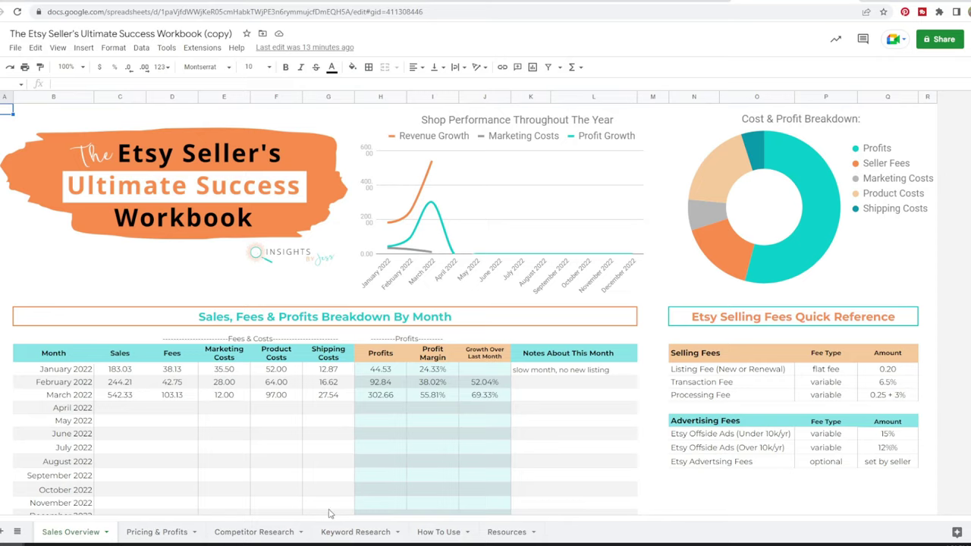
Step: Copy the full Pocket Dinosaur Shirt title from the Etsy listing into Comp 1's product title on the workbook's Competitor Research sheet
{"action": "left_click", "coordinate": [255, 531]}
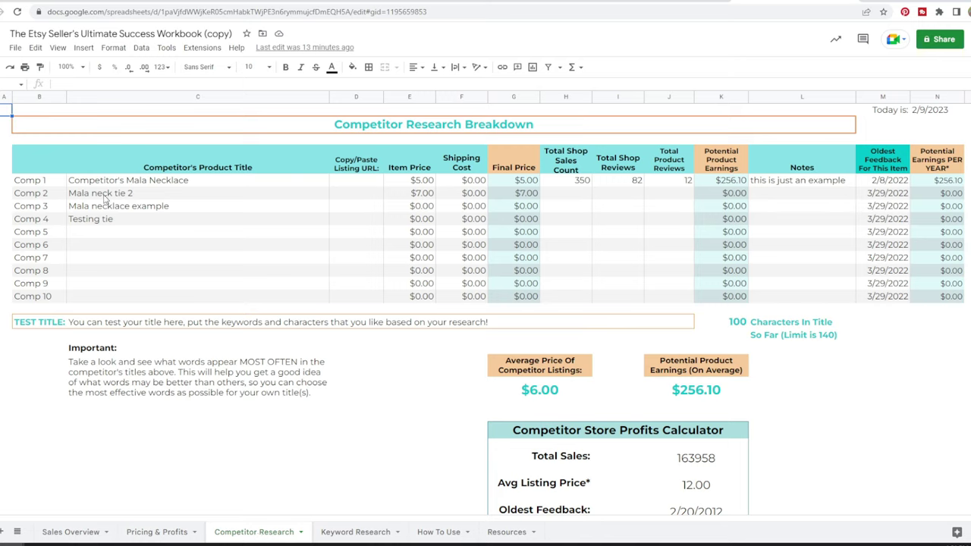
{"action": "left_click", "coordinate": [124, 182]}
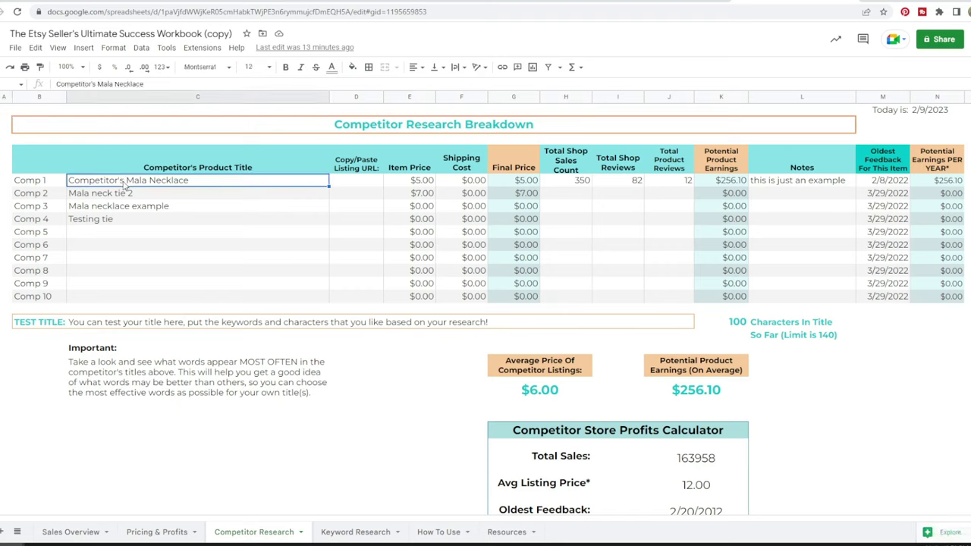
{"action": "left_click", "coordinate": [533, 3]}
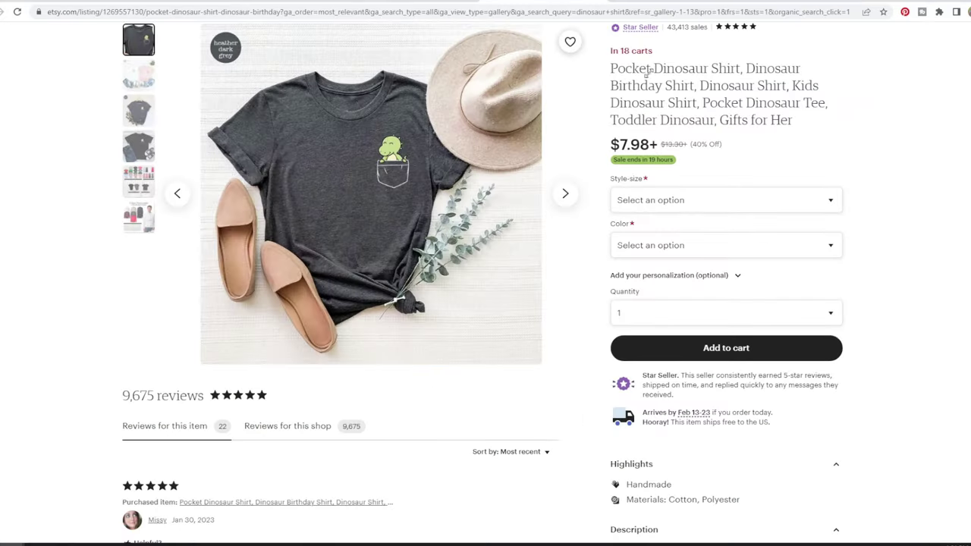
{"action": "left_click_drag", "start_coordinate": [796, 123], "coordinate": [611, 68]}
{"action": "key", "text": "ctrl+c"}
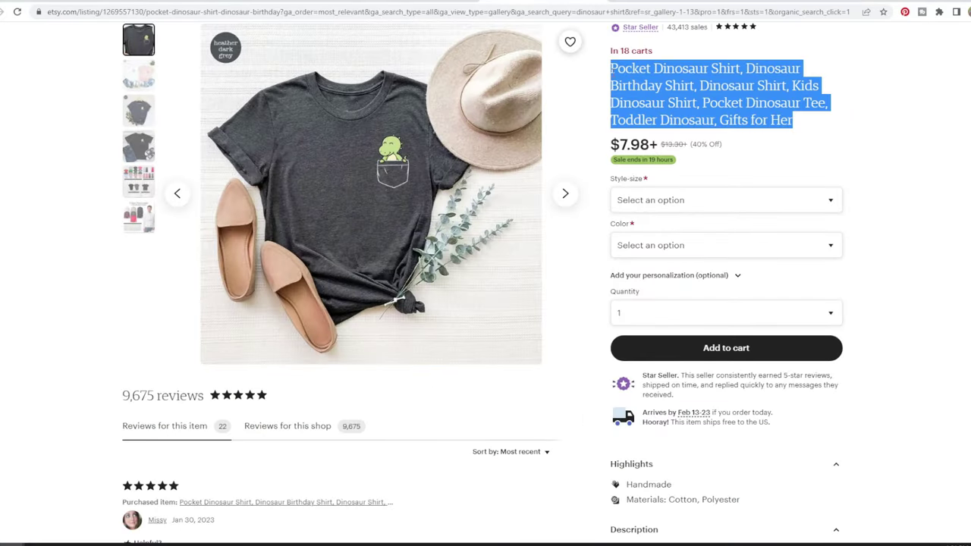
{"action": "left_click", "coordinate": [675, 4]}
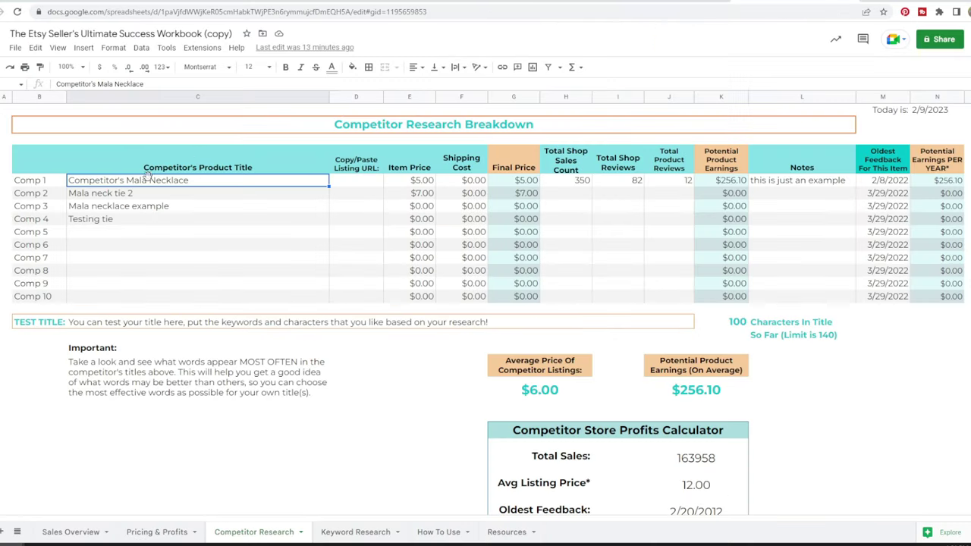
{"action": "type", "text": "Pocket Dinosaur Shirt, Dinosaur Birthday Shirt, Dinosaur Shirt, Kids Dinosaur Shirt, Pocket Dinosaur Tee, Toddler Dinosaur Shirt, Gifts for Her"}
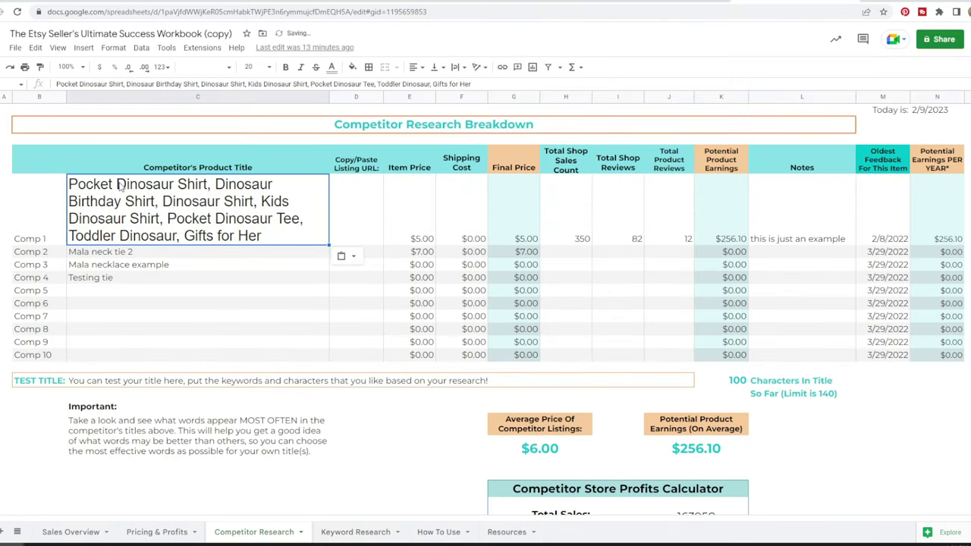
Step: Re-paste Comp 1's product title without its source formatting so it keeps the sheet's own text style
{"action": "key", "text": "ctrl+z"}
{"action": "key", "text": "ctrl+y"}
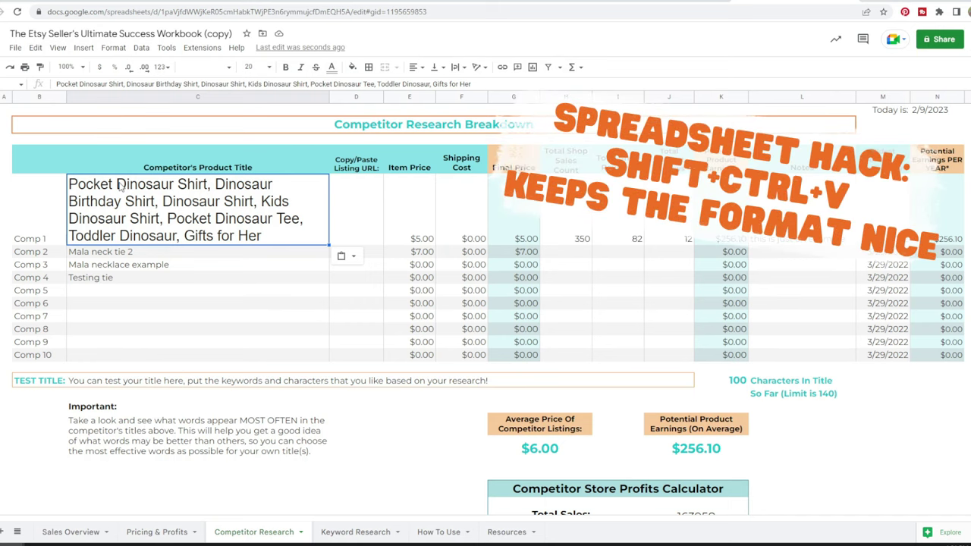
{"action": "key", "text": "ctrl+shift+v"}
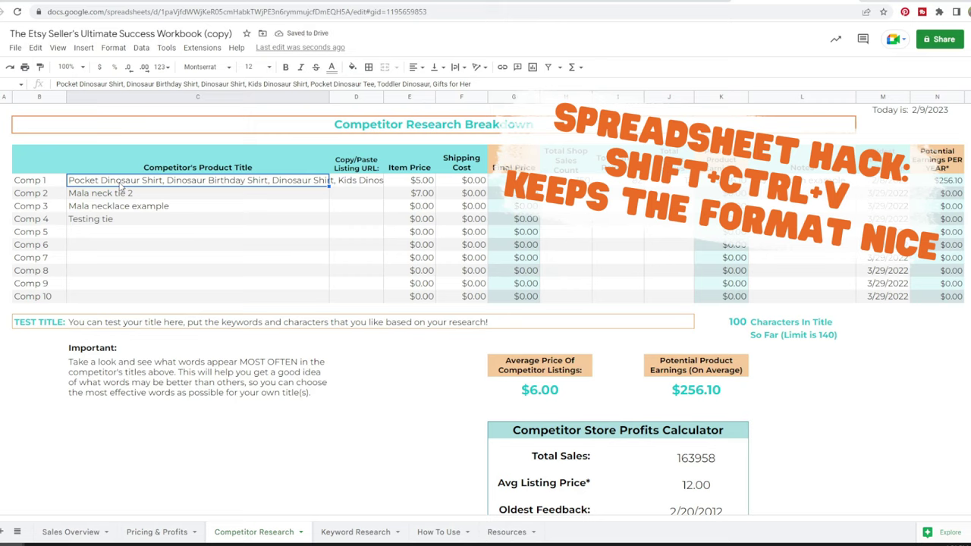
{"action": "key", "text": "ctrl+shift+v"}
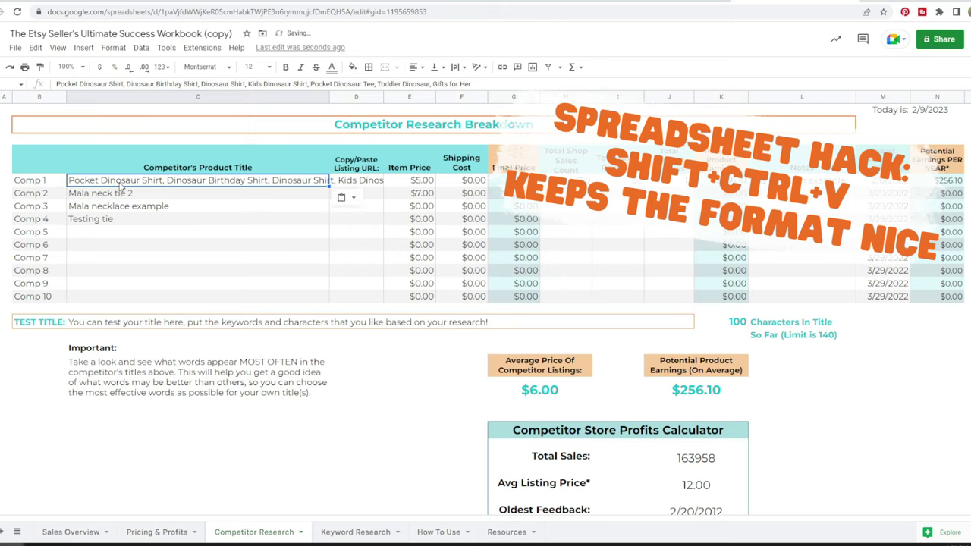
Step: Copy the Etsy listing address up to "pocket-dinosaur-shirt-dinosaur-birthday" into Comp 1's Listing URL cell in the workbook
{"action": "key", "text": "Right"}
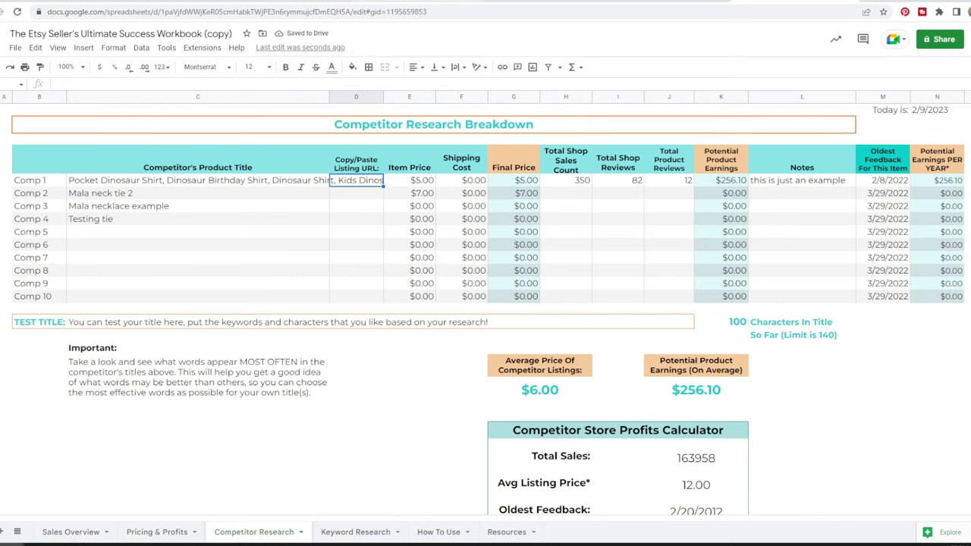
{"action": "key", "text": "ctrl+Tab"}
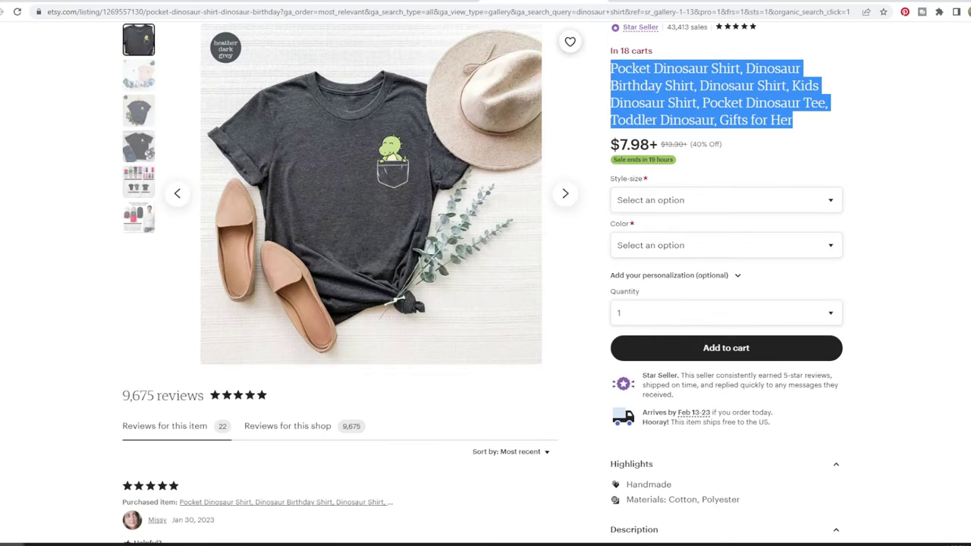
{"action": "left_click_drag", "start_coordinate": [282, 12], "coordinate": [43, 16]}
{"action": "key", "text": "ctrl+c"}
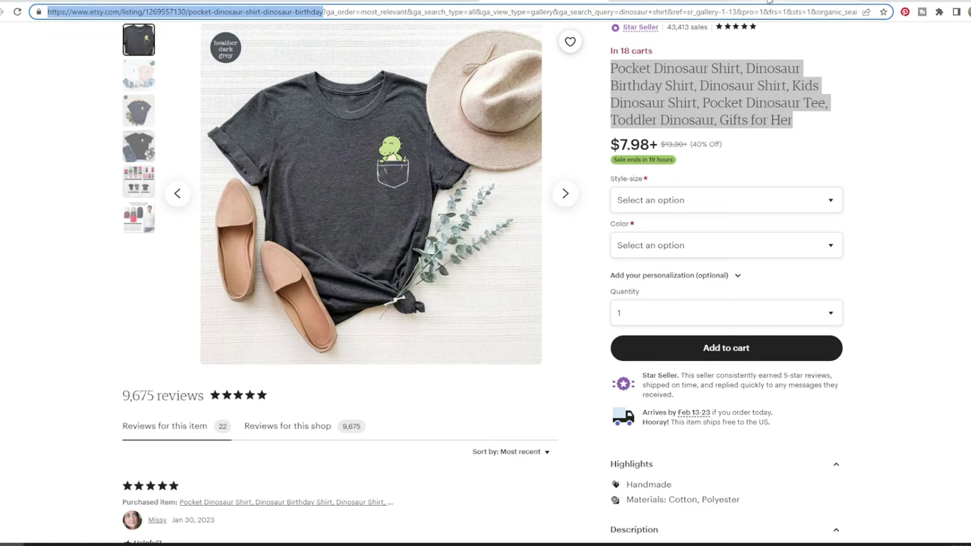
{"action": "key", "text": "ctrl+shift+Tab"}
{"action": "key", "text": "ctrl+v"}
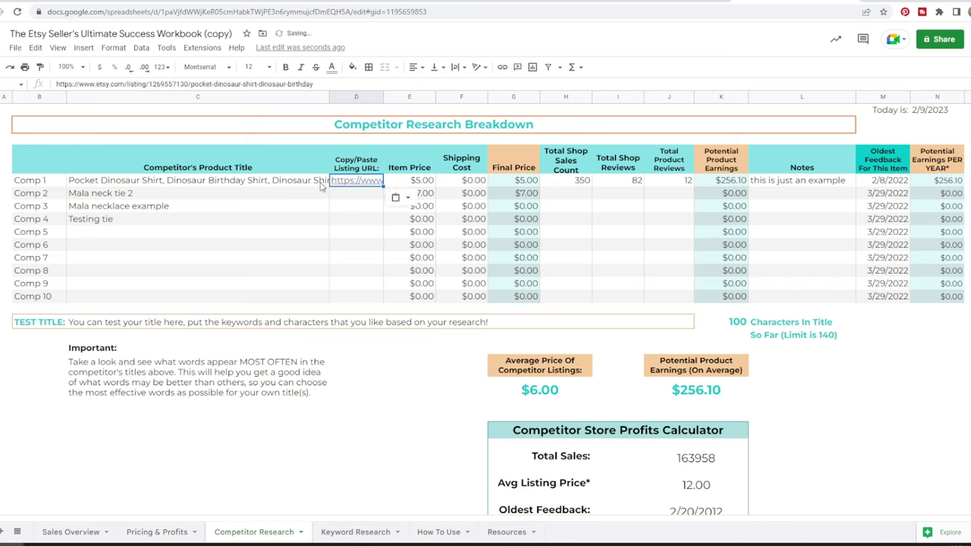
{"action": "left_click", "coordinate": [293, 188]}
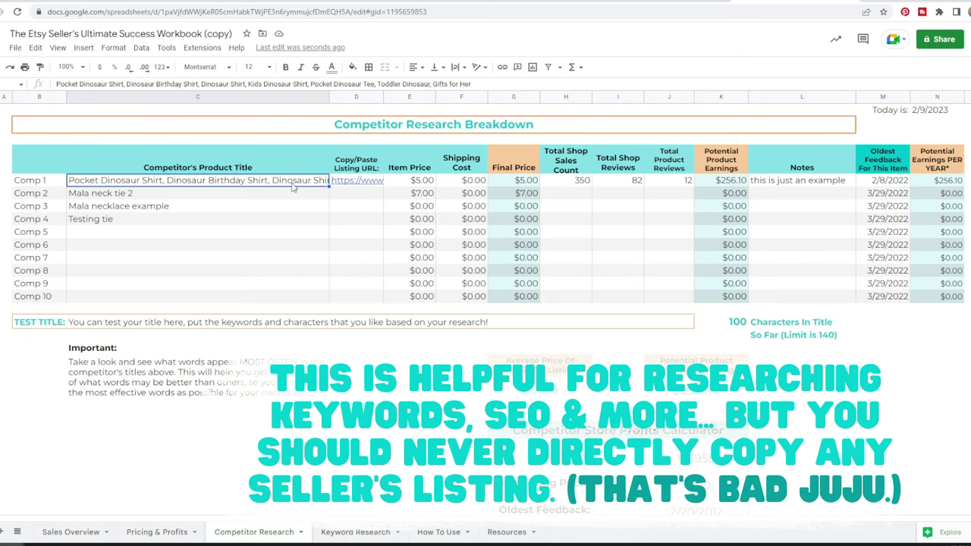
Step: Compare the style and size prices on the Etsy listing and choose Adult Unisex Shirt / L for Comp 1's price
{"action": "left_click", "coordinate": [423, 181]}
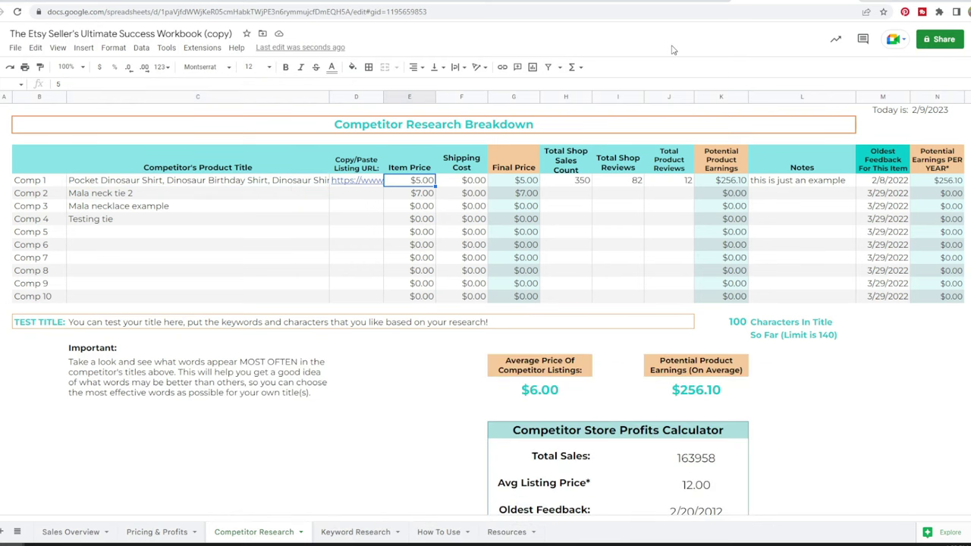
{"action": "left_click", "coordinate": [562, 2]}
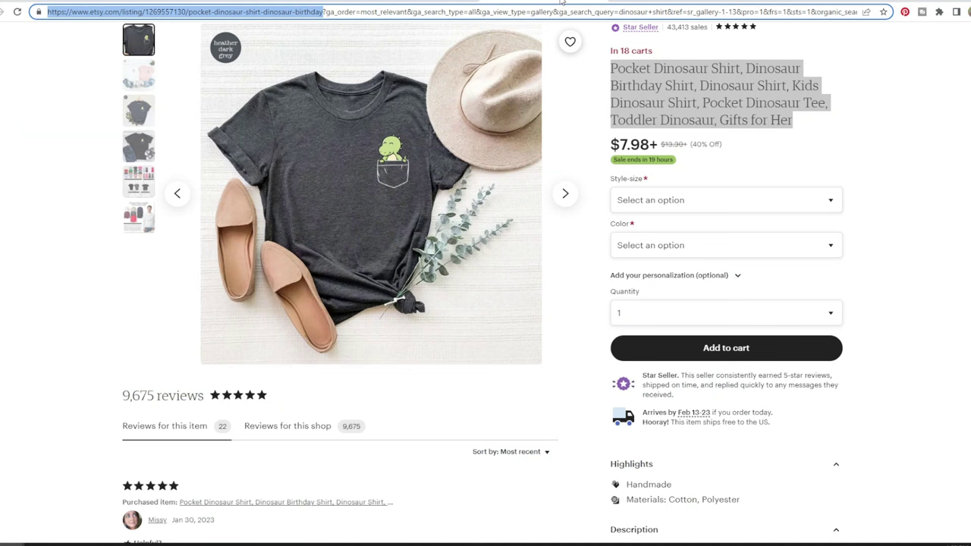
{"action": "left_click", "coordinate": [854, 145]}
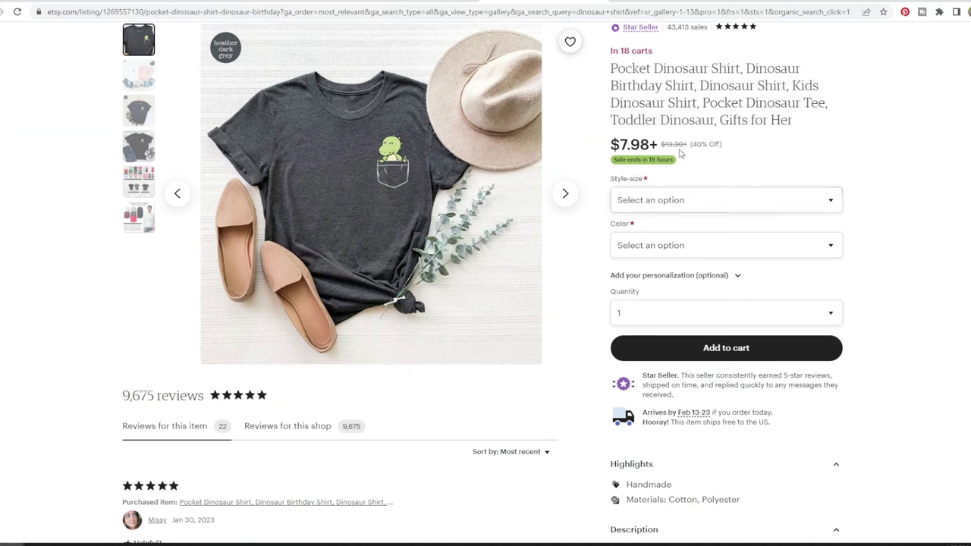
{"action": "left_click", "coordinate": [783, 201]}
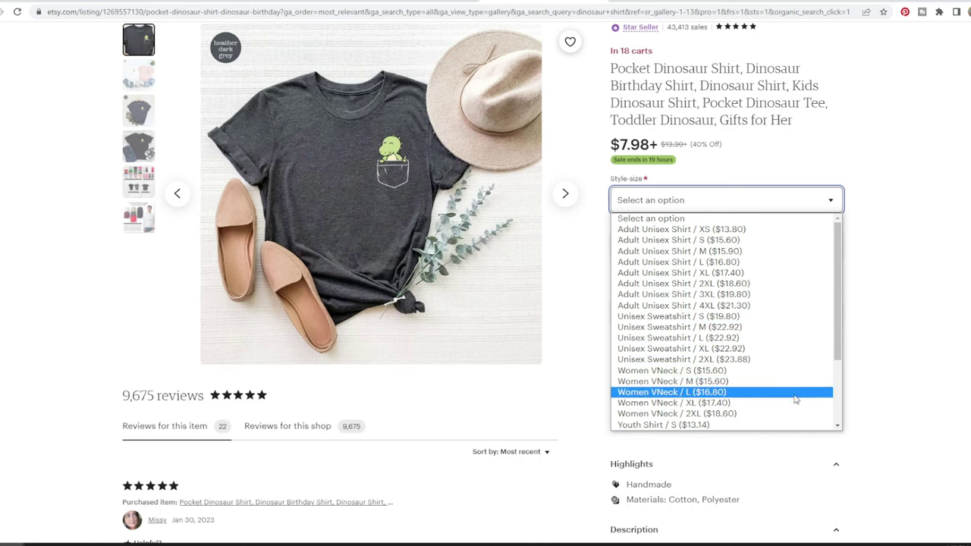
{"action": "left_click_drag", "start_coordinate": [837, 321], "coordinate": [837, 393]}
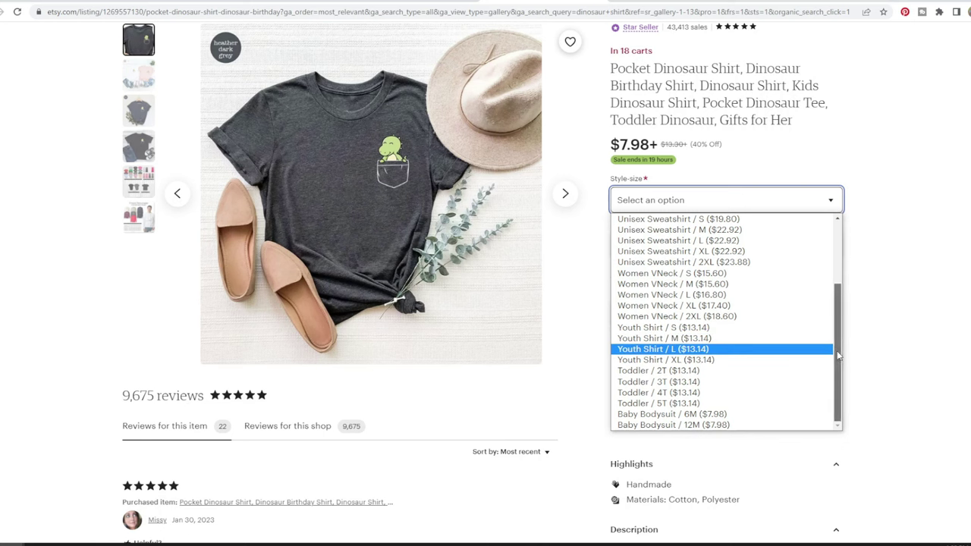
{"action": "left_click_drag", "start_coordinate": [838, 354], "coordinate": [839, 289]}
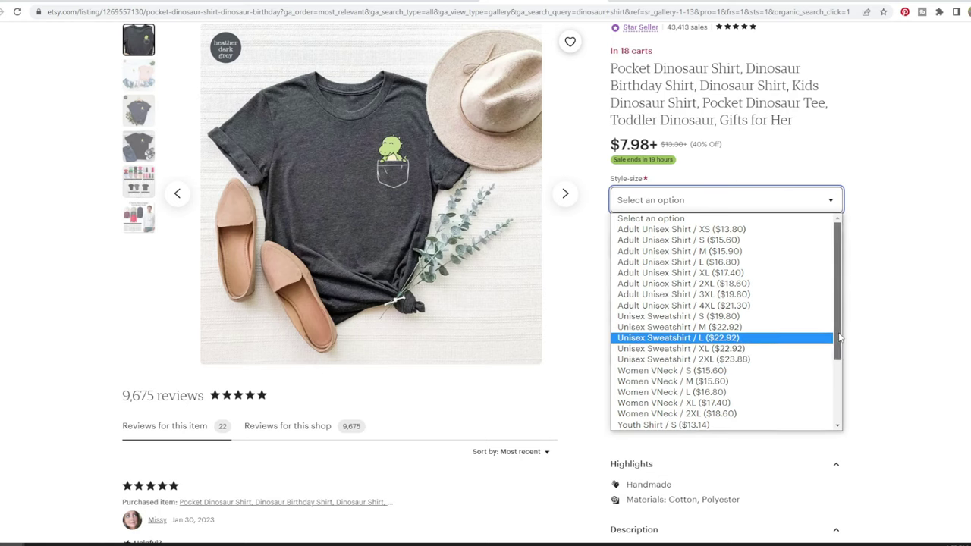
{"action": "left_click_drag", "start_coordinate": [838, 337], "coordinate": [838, 405]}
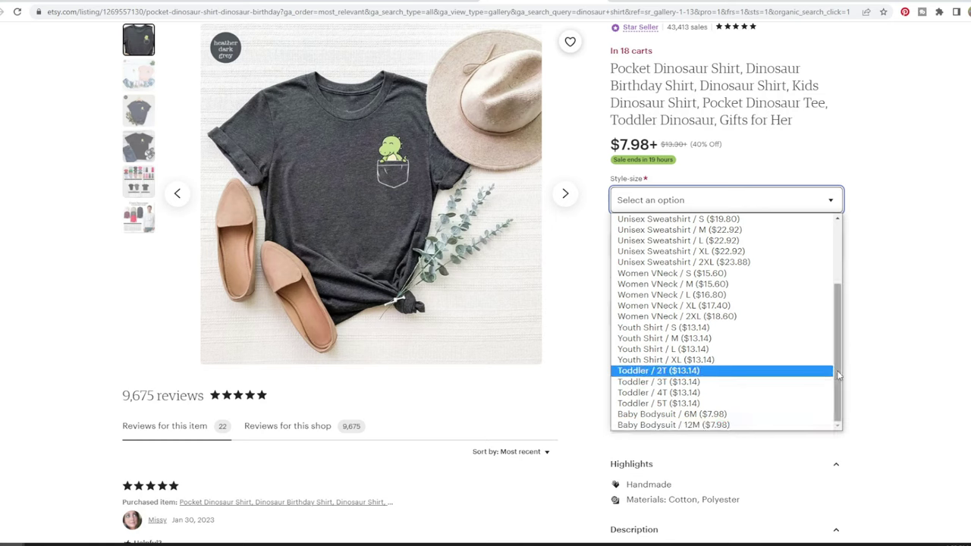
{"action": "left_click_drag", "start_coordinate": [838, 375], "coordinate": [843, 254]}
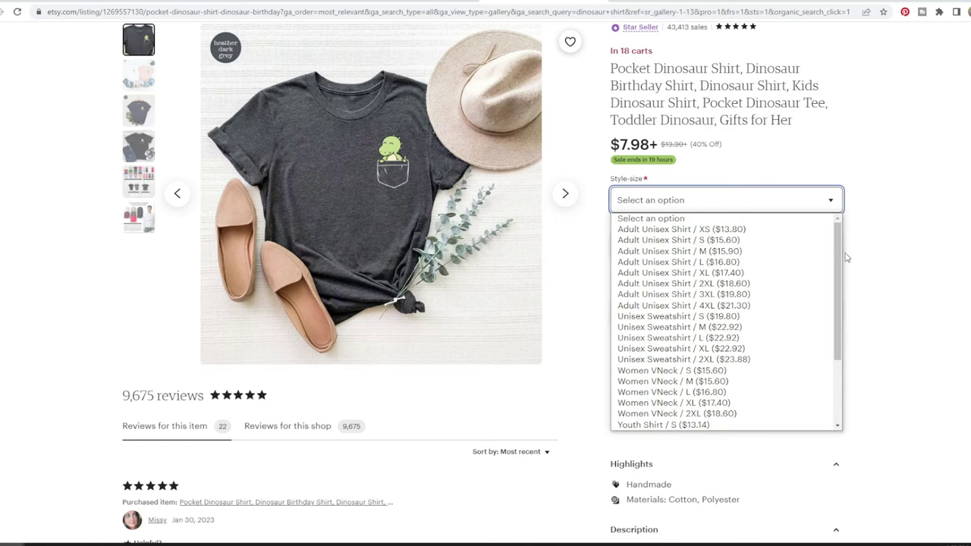
{"action": "left_click", "coordinate": [711, 263]}
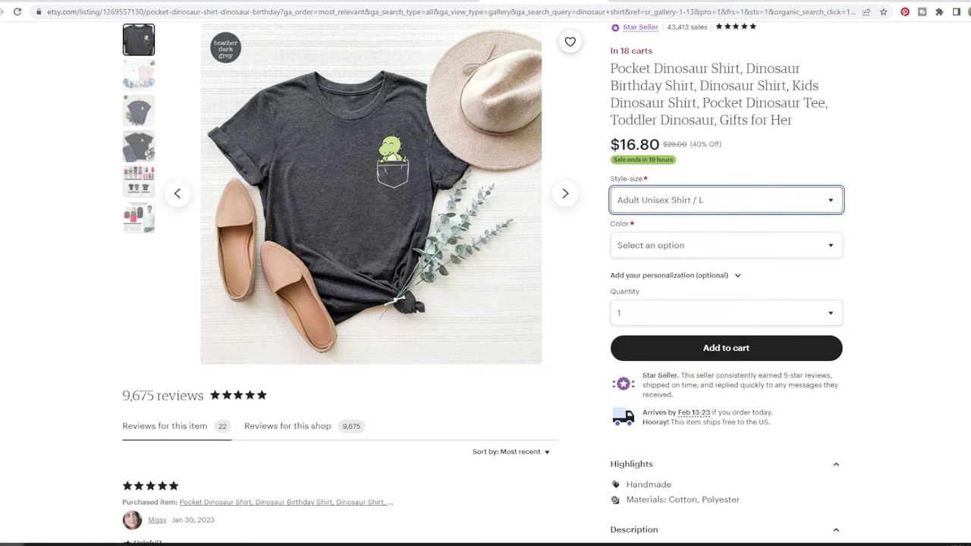
Step: Check the listing's shipping cost, and set Comp 1's item price to 17 in the workbook
{"action": "scroll", "coordinate": [485, 280], "scroll_direction": "down", "scroll_amount": 7}
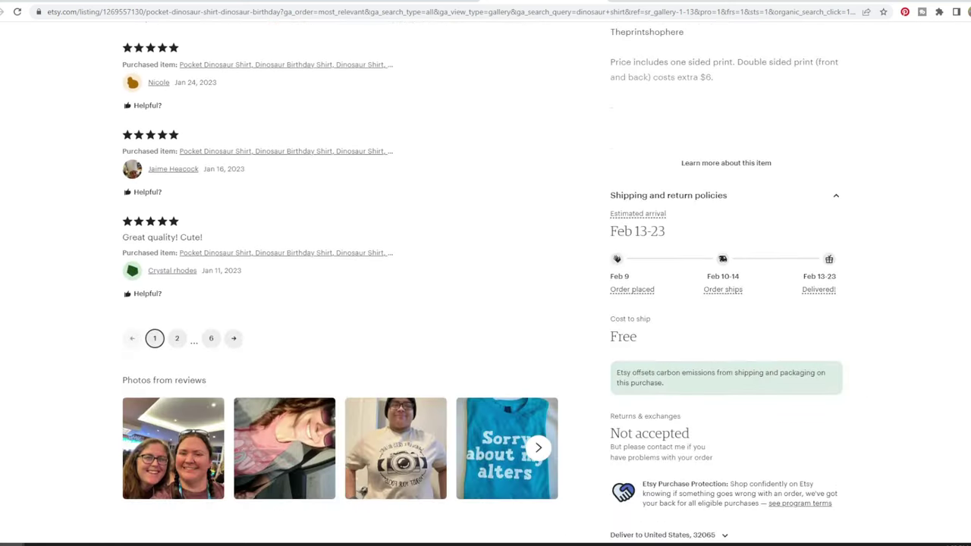
{"action": "scroll", "coordinate": [950, 248], "scroll_direction": "down", "scroll_amount": 1}
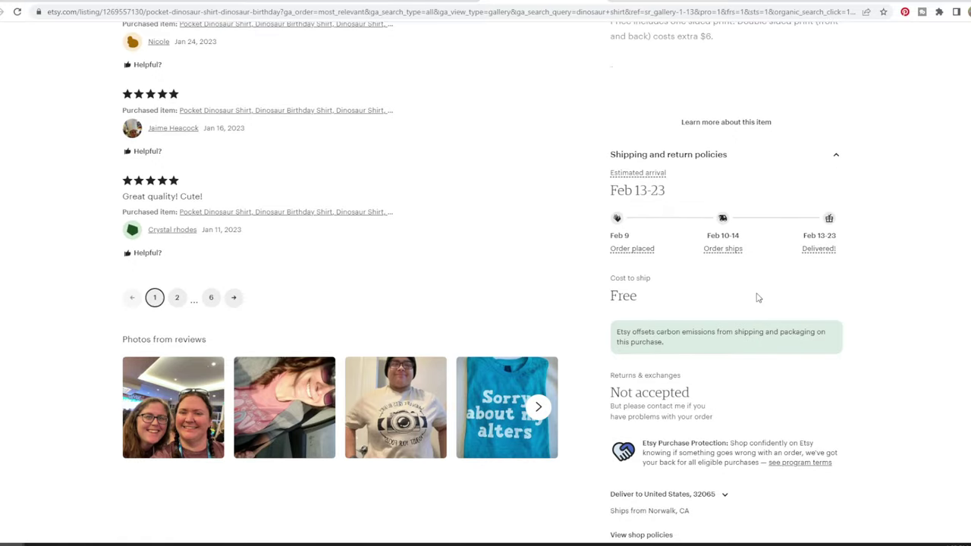
{"action": "left_click", "coordinate": [779, 2]}
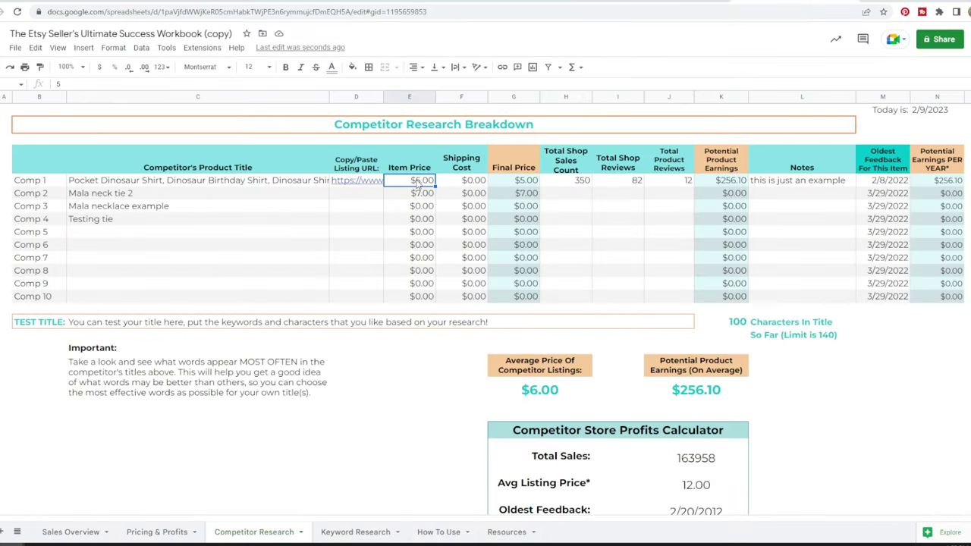
{"action": "type", "text": "17"}
{"action": "key", "text": "Tab"}
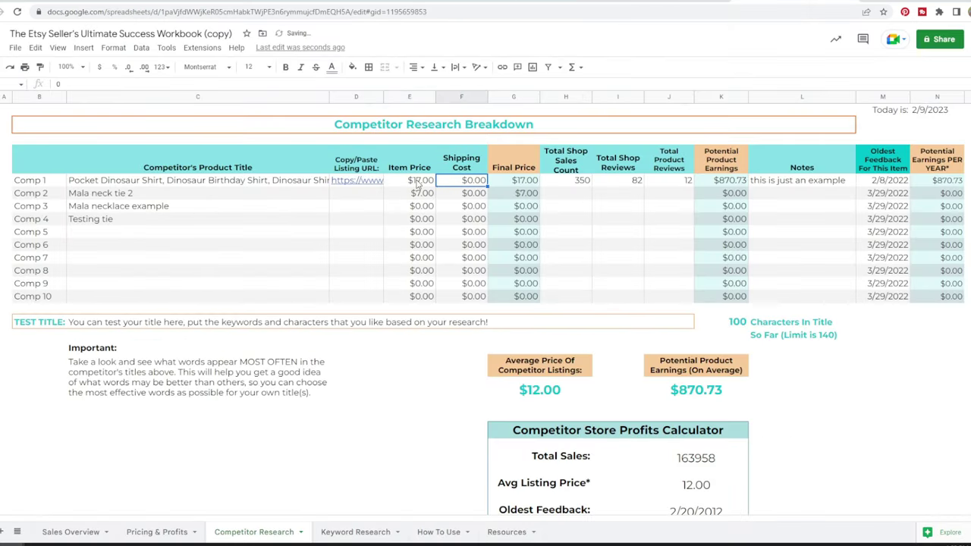
Step: Try a shipping cost of 3 for Comp 1 and clear that value again
{"action": "type", "text": "3"}
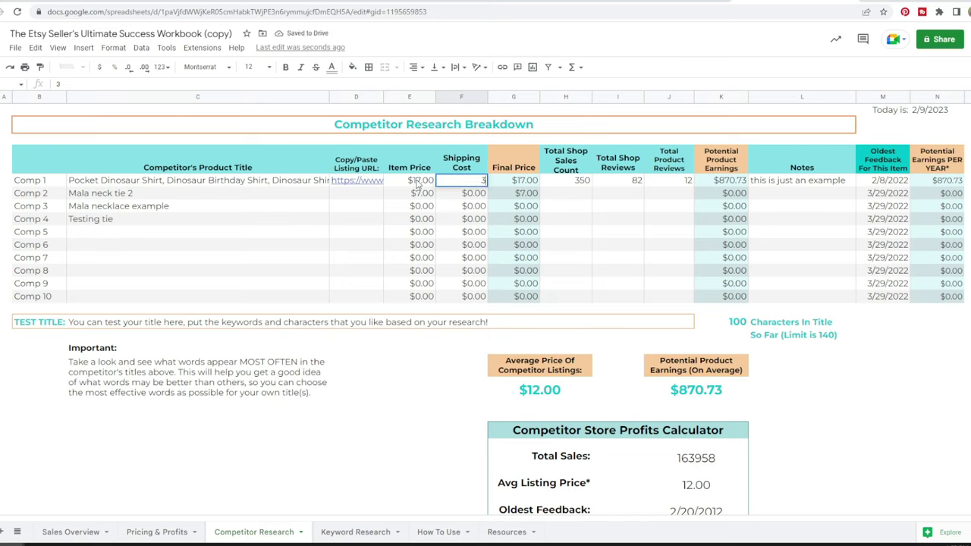
{"action": "key", "text": "Tab"}
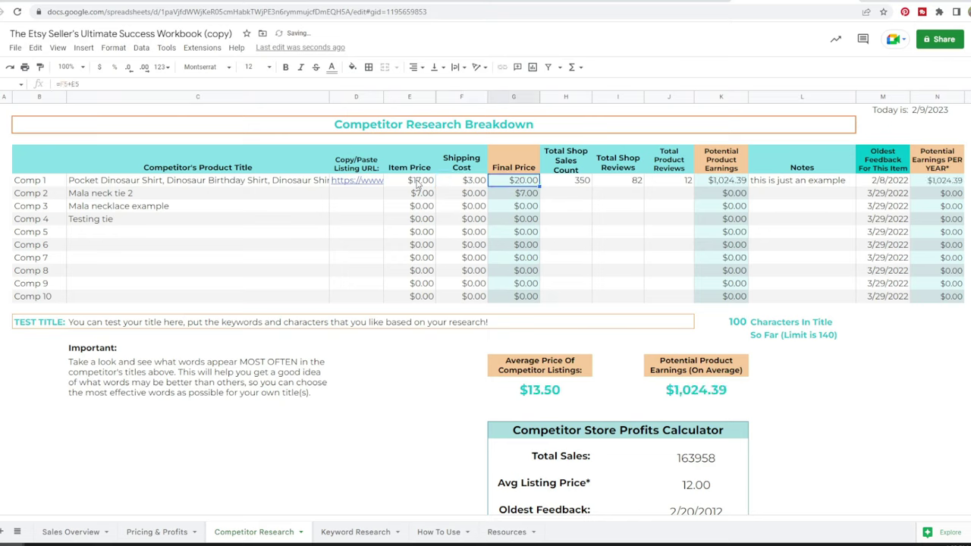
{"action": "key", "text": "shift+Tab"}
{"action": "key", "text": "Delete"}
{"action": "key", "text": "Tab"}
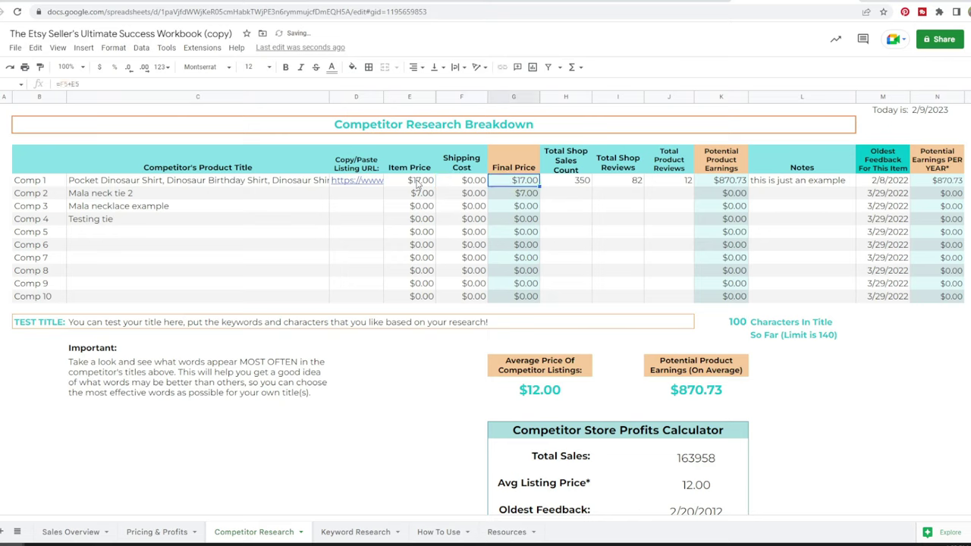
Step: Copy the shop's sales count from the Etsy listing and enter 43413 as Comp 1's Total Shop Sales Count in the workbook
{"action": "key", "text": "Tab"}
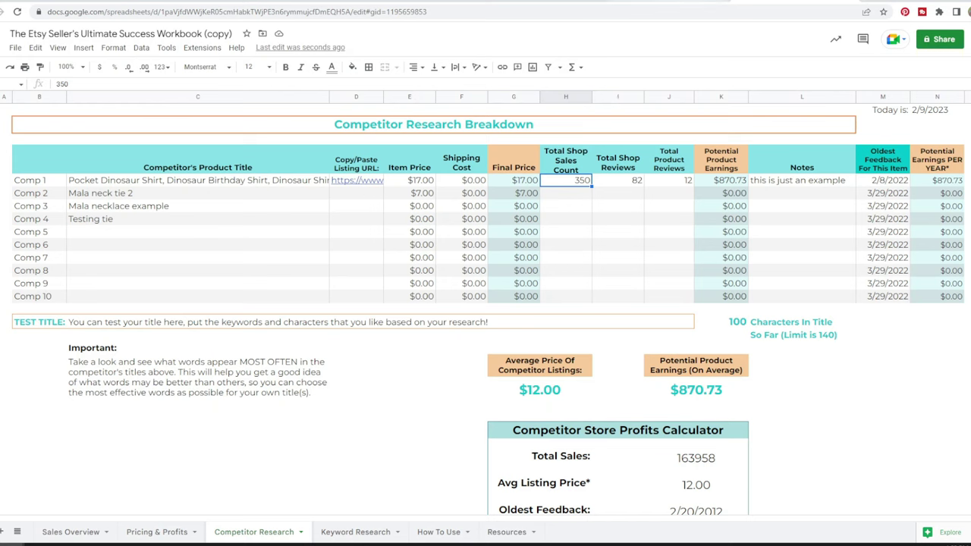
{"action": "left_click", "coordinate": [645, 0]}
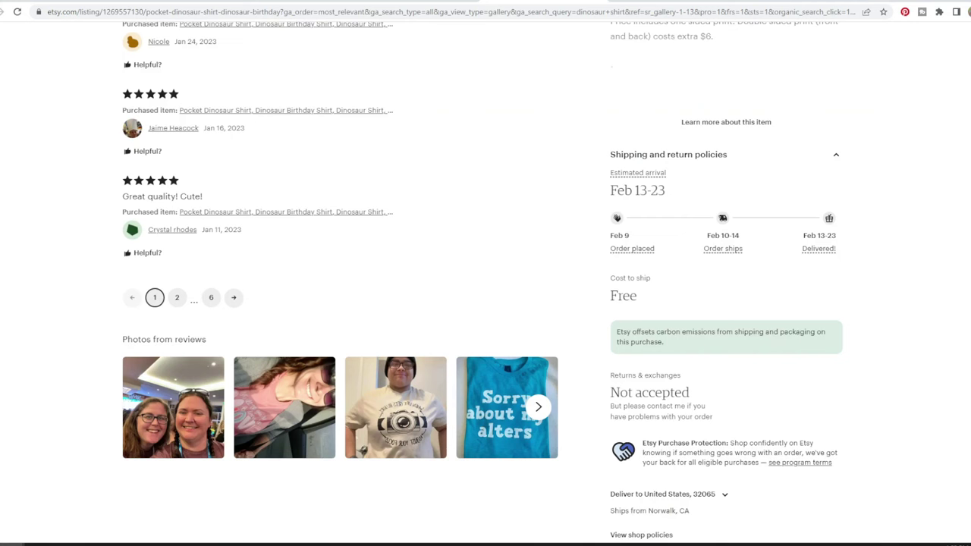
{"action": "key", "text": "Home"}
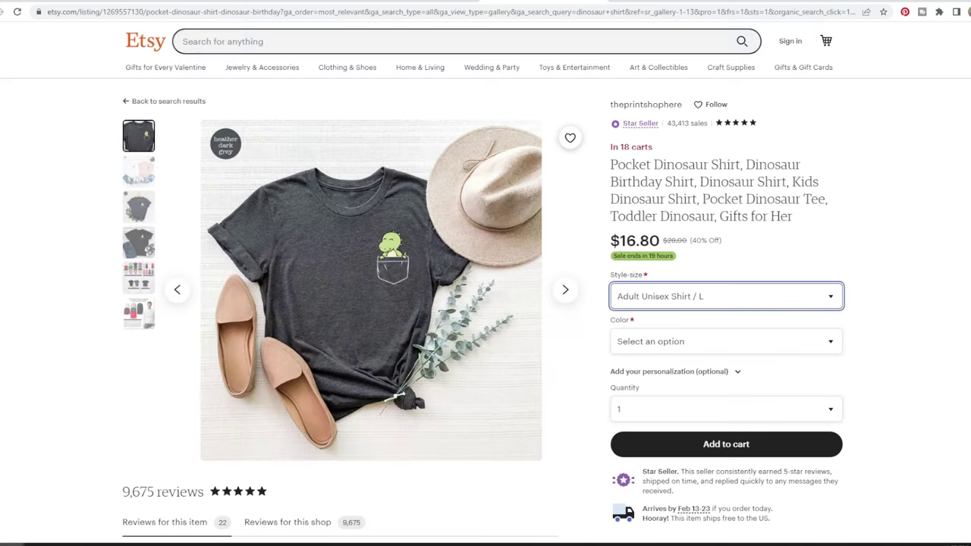
{"action": "left_click", "coordinate": [686, 125]}
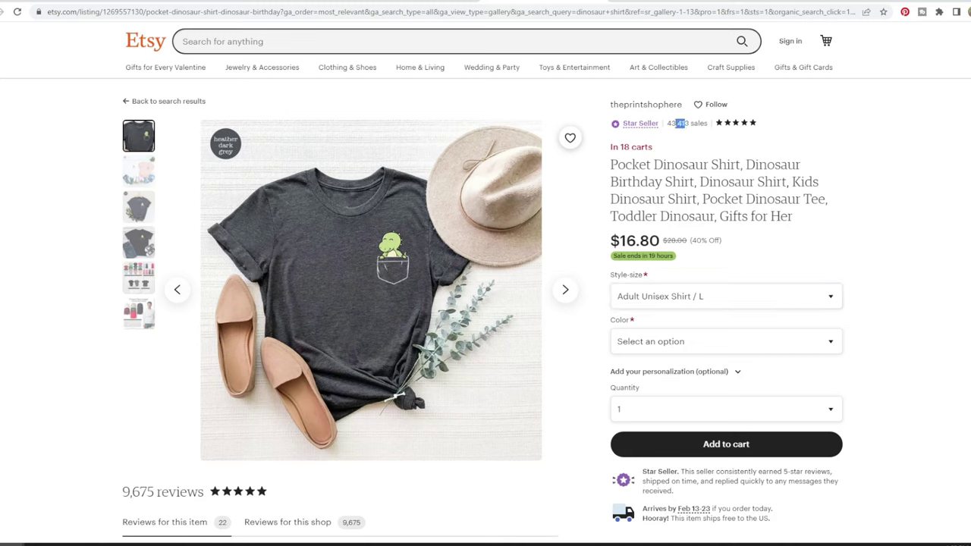
{"action": "left_click_drag", "start_coordinate": [688, 123], "coordinate": [676, 123]}
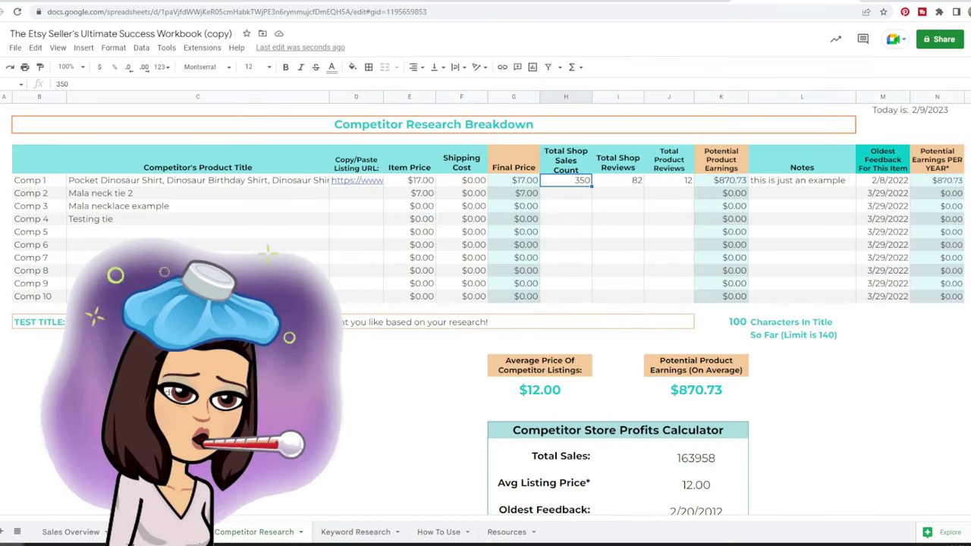
{"action": "type", "text": "43413"}
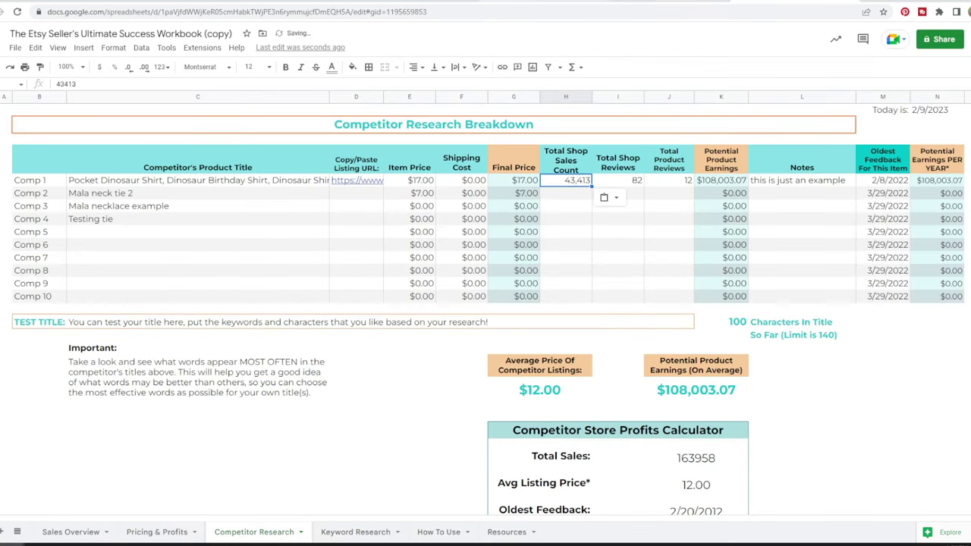
Step: Look up the shop's review count on the Etsy listing and set Comp 1's Total Shop Reviews to 9675
{"action": "key", "text": "ctrl+Tab"}
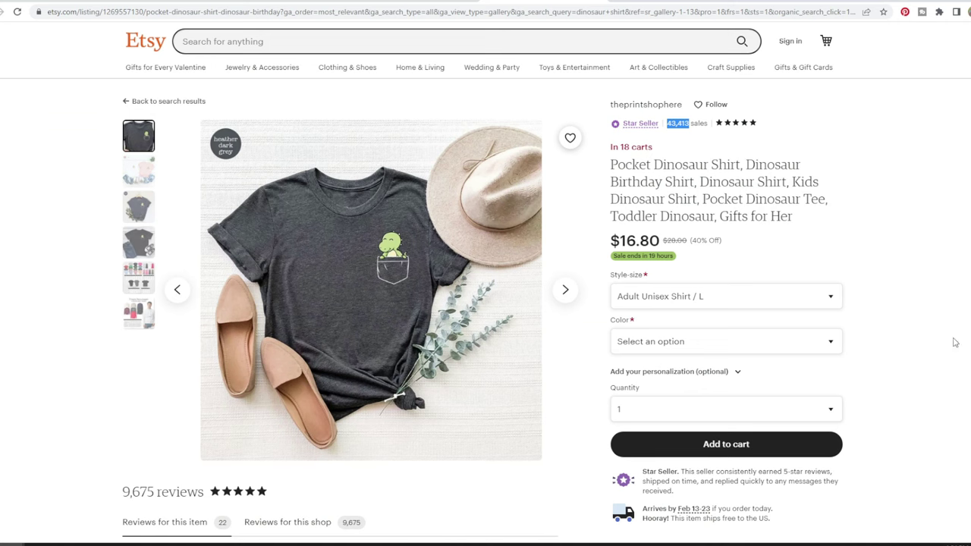
{"action": "scroll", "coordinate": [485, 282], "scroll_direction": "down", "scroll_amount": 2}
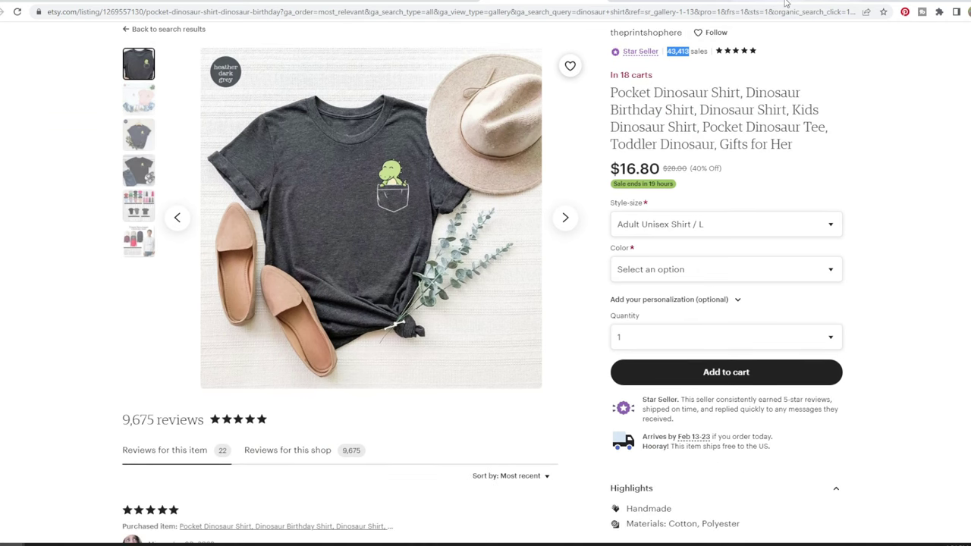
{"action": "key", "text": "ctrl+shift+Tab"}
{"action": "left_click", "coordinate": [628, 184]}
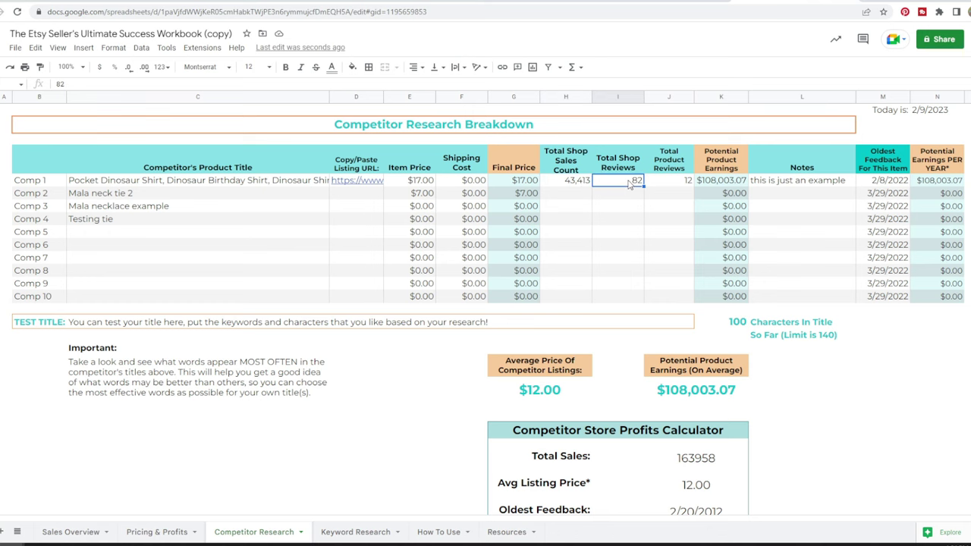
{"action": "key", "text": "ctrl+Tab"}
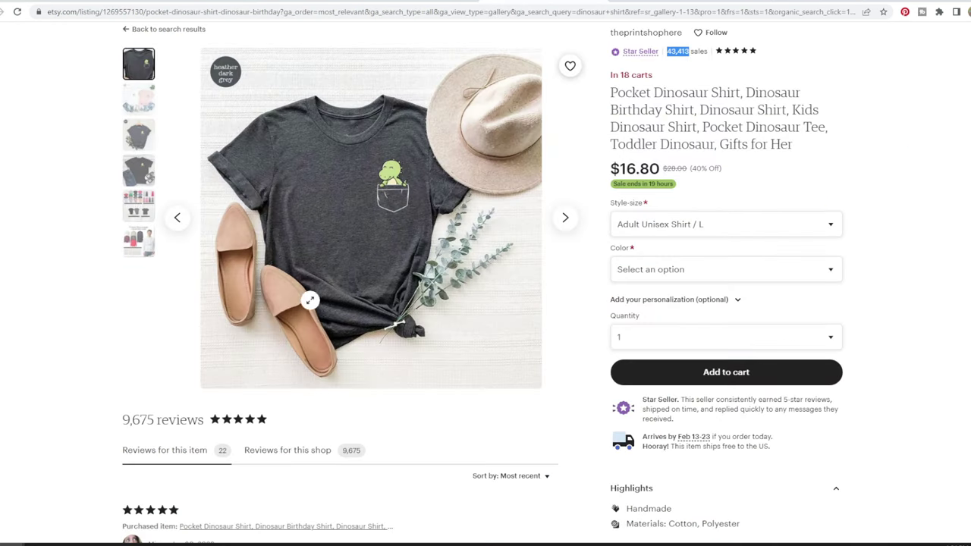
{"action": "left_click", "coordinate": [342, 457]}
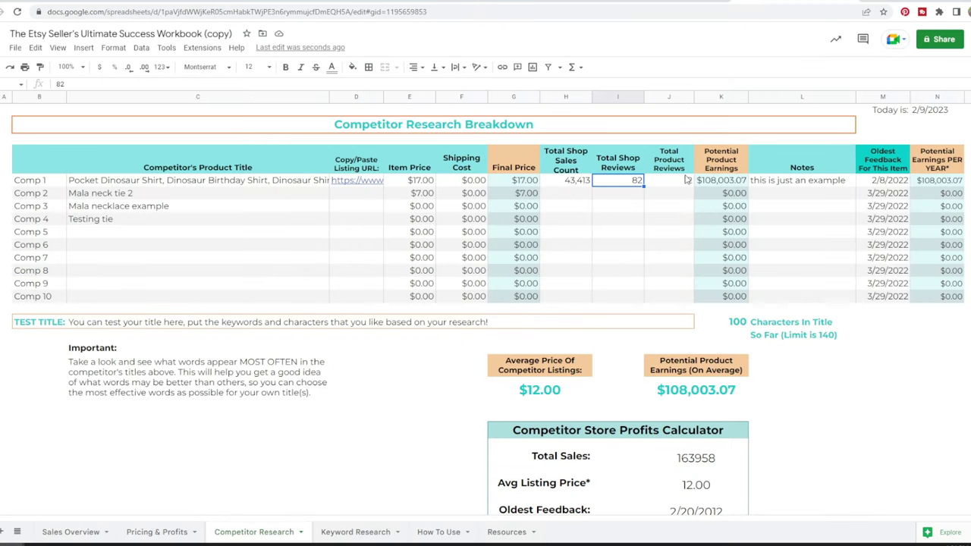
{"action": "type", "text": "9675"}
{"action": "key", "text": "Tab"}
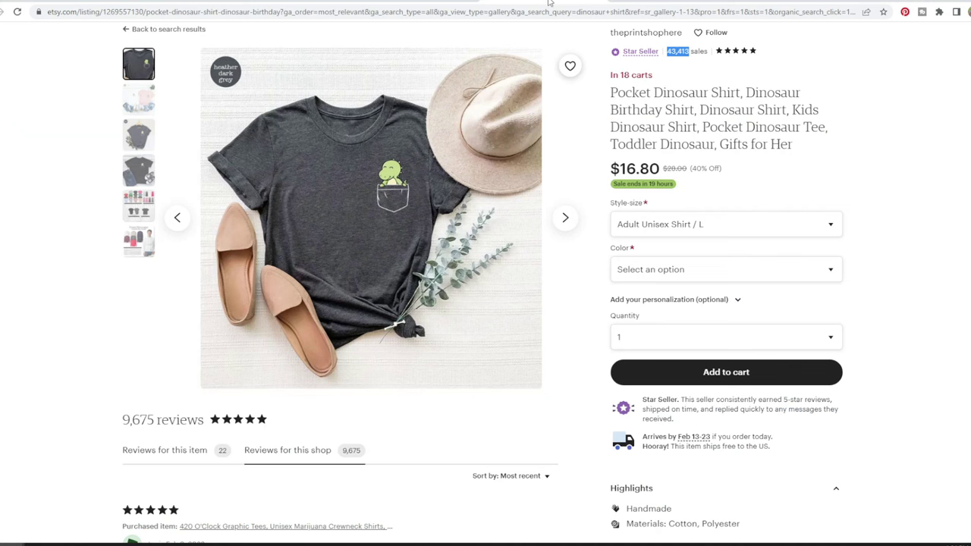
Step: Check the listing's own review count on Etsy and set Comp 1's Total Product Reviews to 22
{"action": "left_click", "coordinate": [550, 2]}
{"action": "left_click", "coordinate": [775, 3]}
{"action": "type", "text": "22"}
{"action": "key", "text": "Return"}
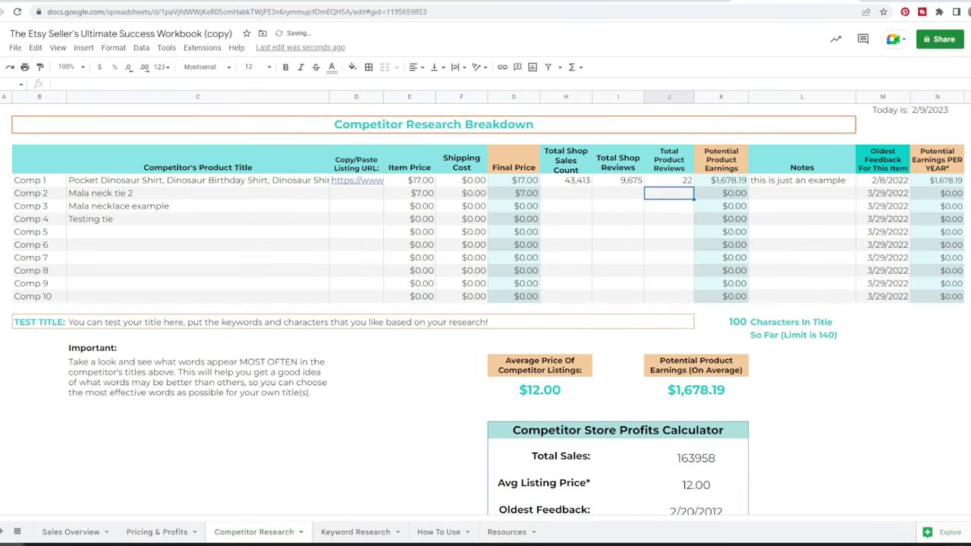
{"action": "left_click", "coordinate": [668, 179]}
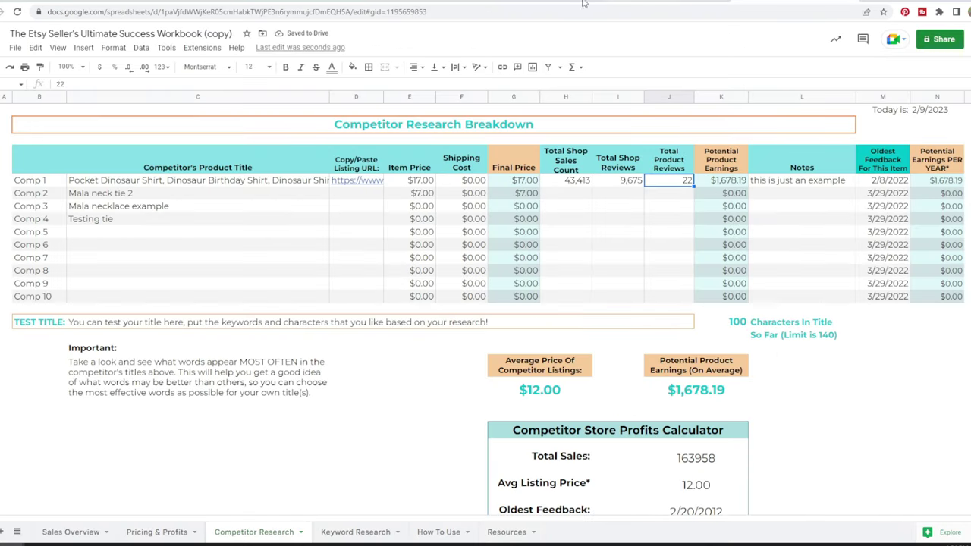
Step: Open the listing's shop page, theprintshophere, on Etsy and search its items for "pocket dino"
{"action": "left_click", "coordinate": [546, 3]}
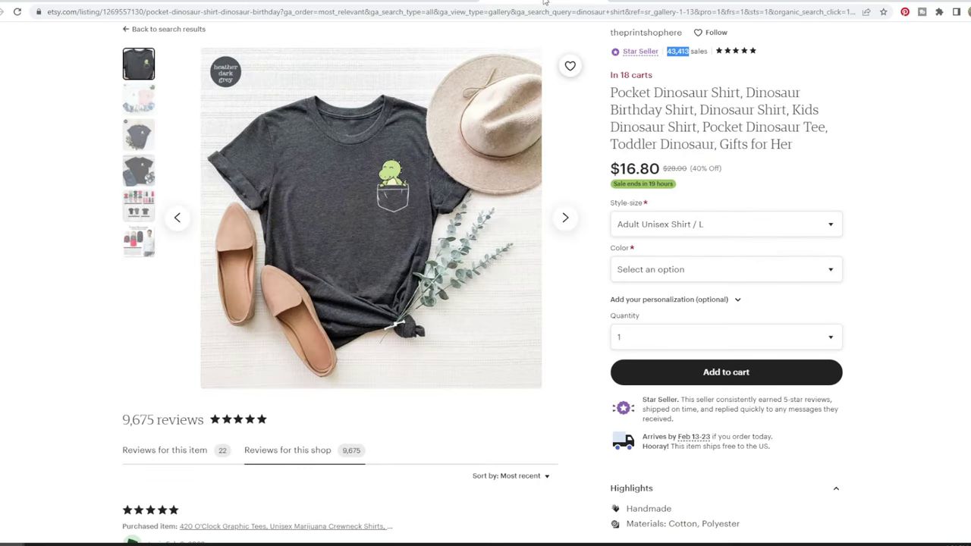
{"action": "right_click", "coordinate": [657, 33]}
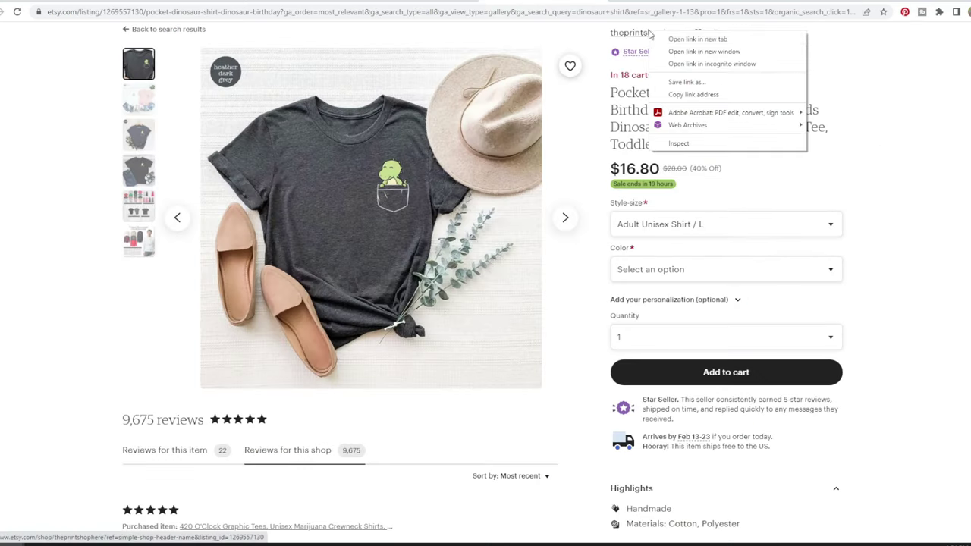
{"action": "key", "text": "Escape"}
{"action": "key", "text": "Return"}
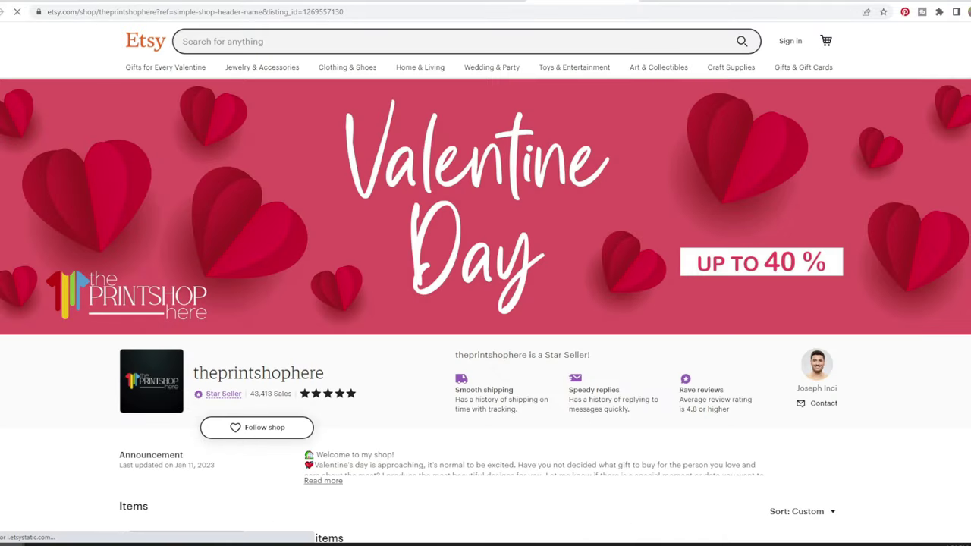
{"action": "key", "text": "Page_Down"}
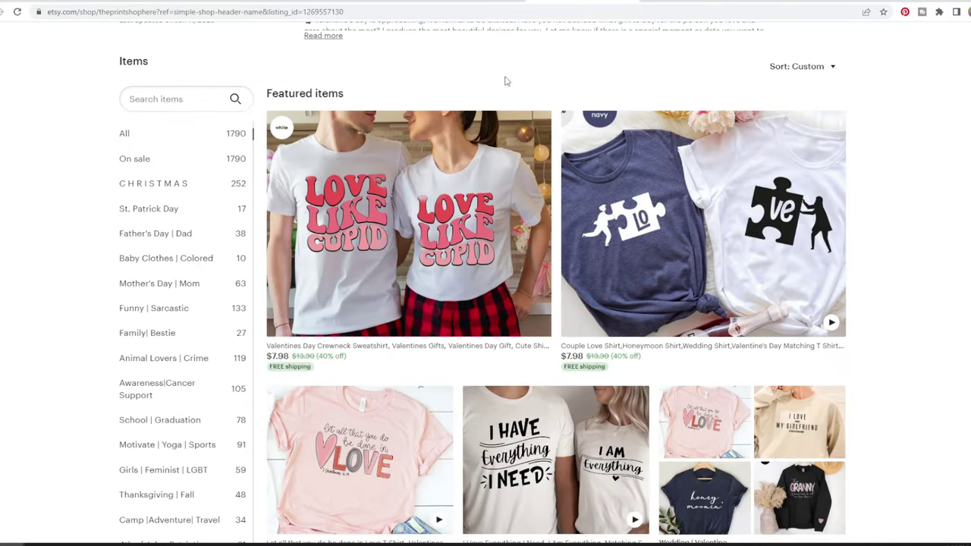
{"action": "left_click", "coordinate": [163, 101]}
{"action": "type", "text": "pocket dino"}
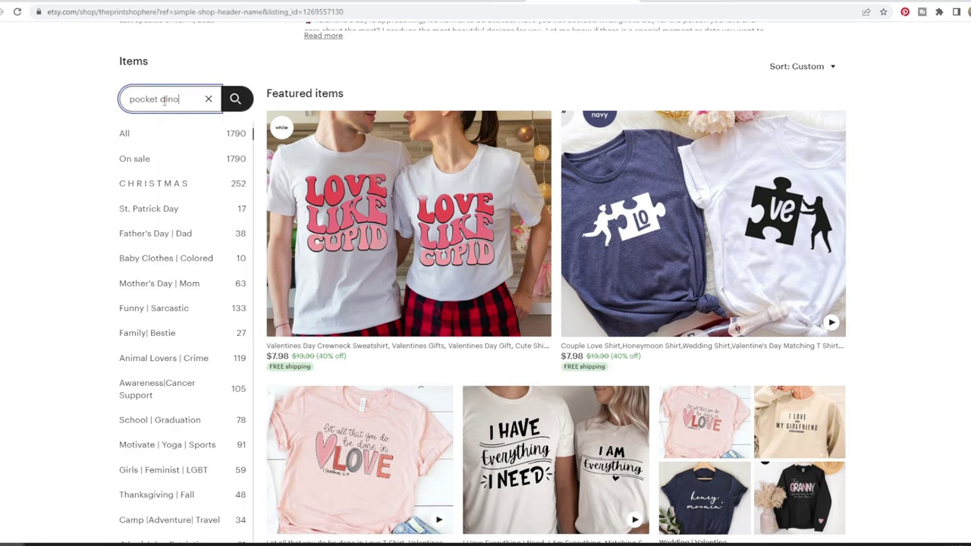
{"action": "key", "text": "Return"}
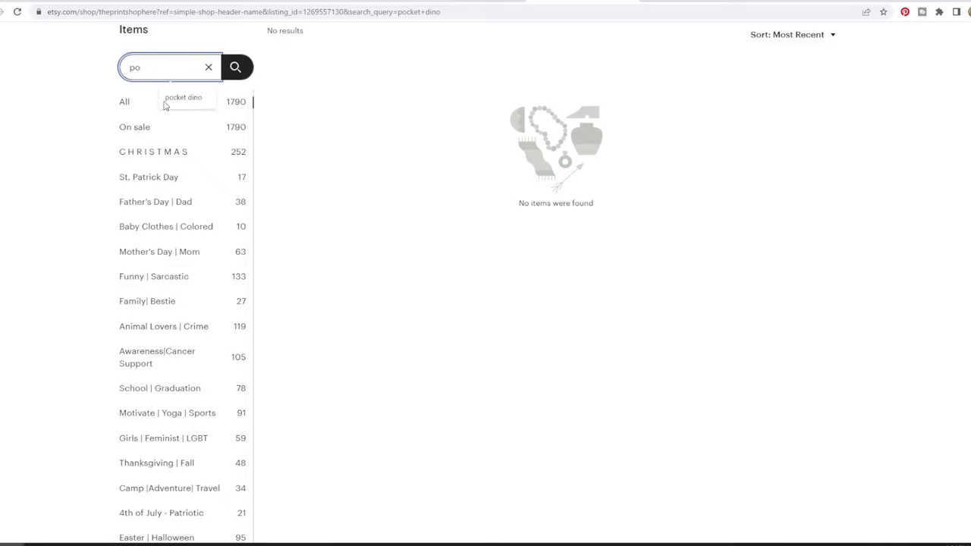
Step: Search the shop's items for "dino" instead
{"action": "key", "text": "BackSpace"}
{"action": "key", "text": "BackSpace"}
{"action": "type", "text": "din"}
{"action": "key", "text": "Return"}
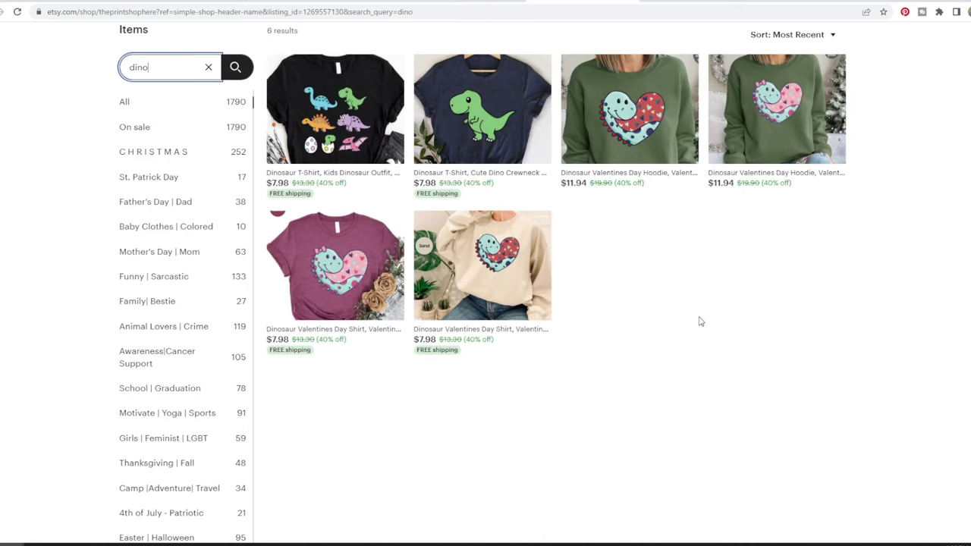
Step: Compare the shop's results with the pocket dinosaur listing and extend the shop search to "dinosaur"
{"action": "key", "text": "alt+Left"}
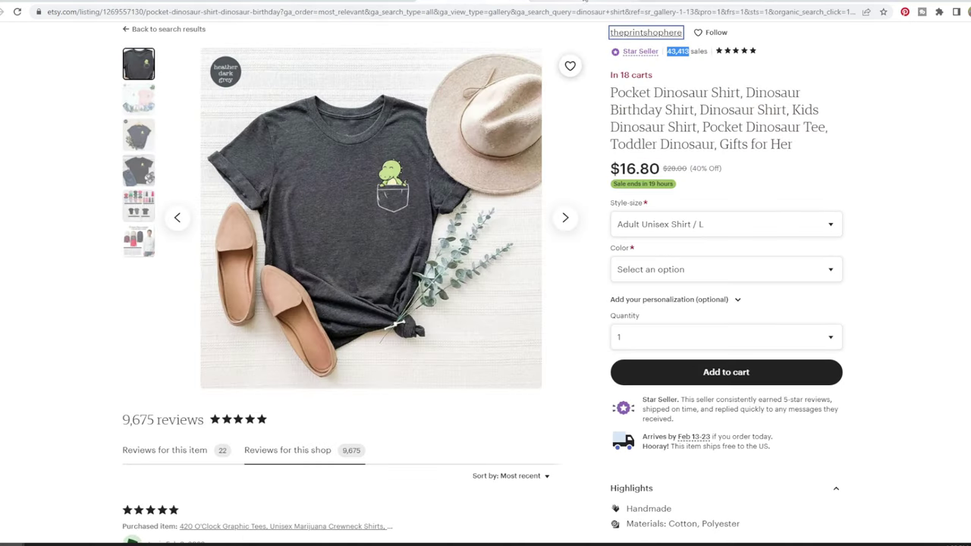
{"action": "key", "text": "alt+Right"}
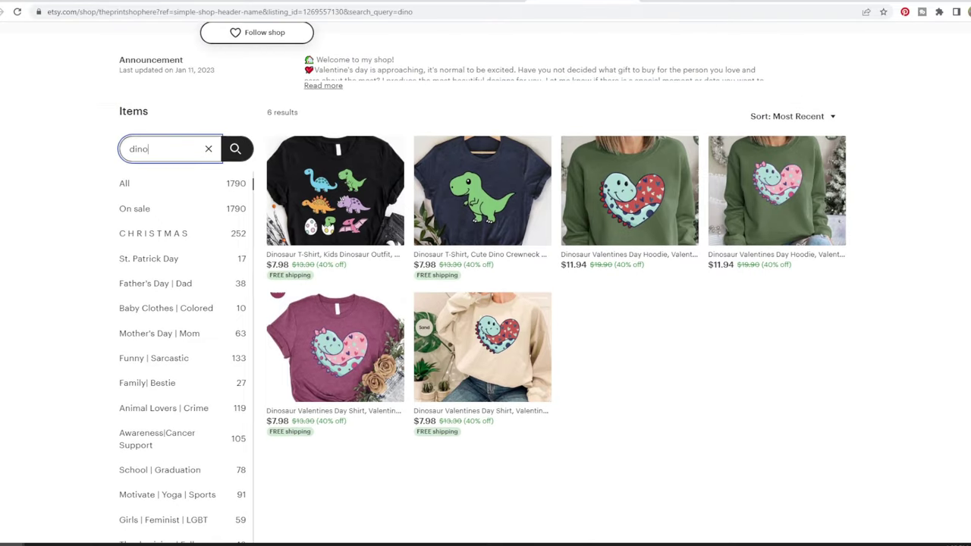
{"action": "key", "text": "alt+Left"}
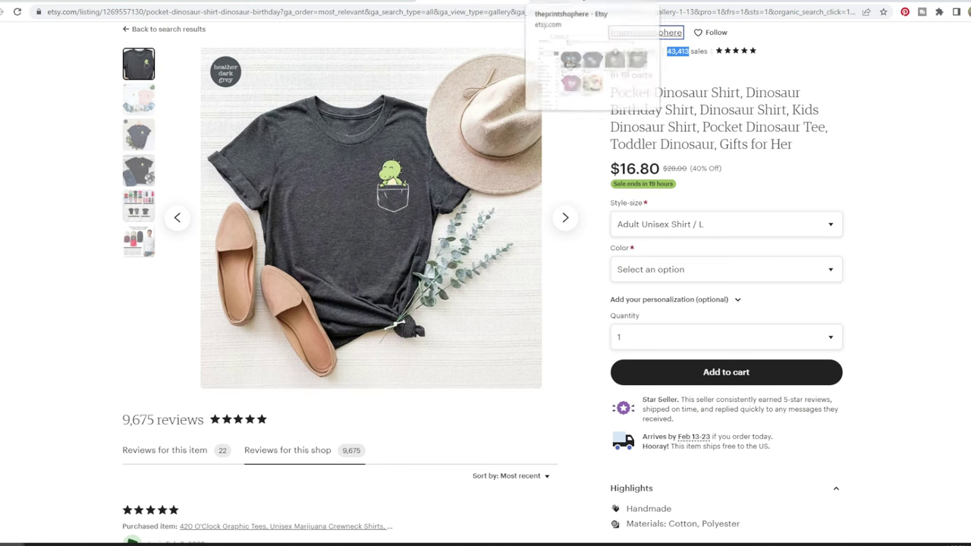
{"action": "key", "text": "alt+Right"}
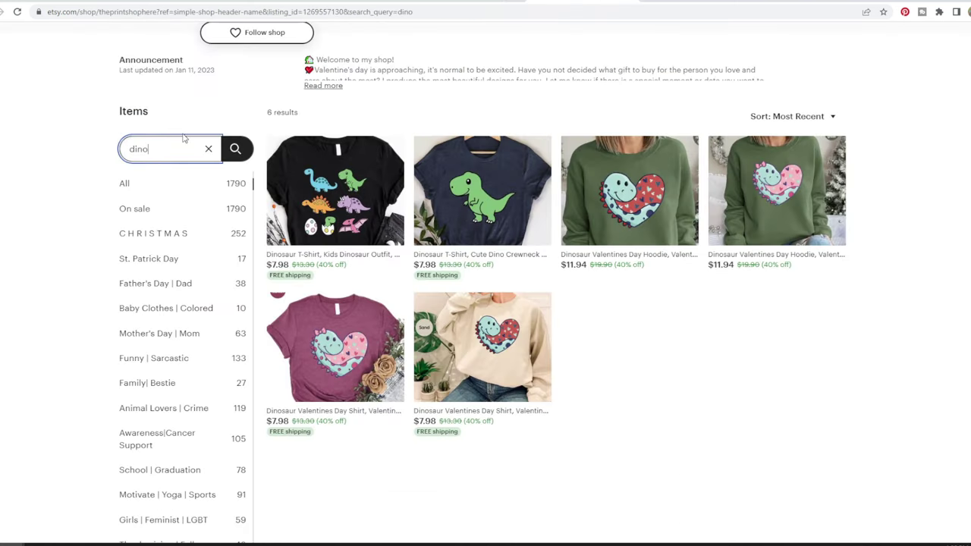
{"action": "type", "text": "saur"}
{"action": "key", "text": "Return"}
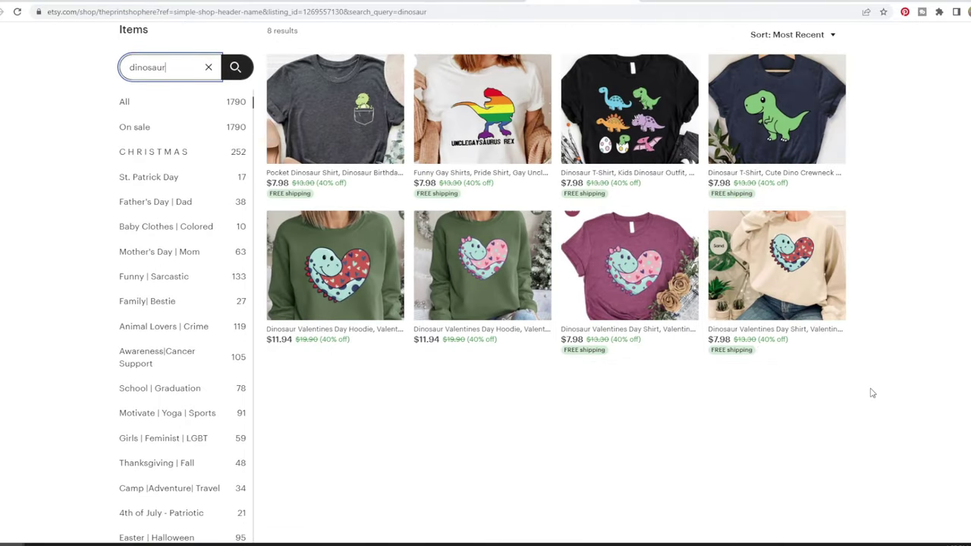
Step: Compare the shop's dinosaur items with the original pocket dinosaur listing and return to the workbook's Competitor Research sheet
{"action": "left_click", "coordinate": [334, 108]}
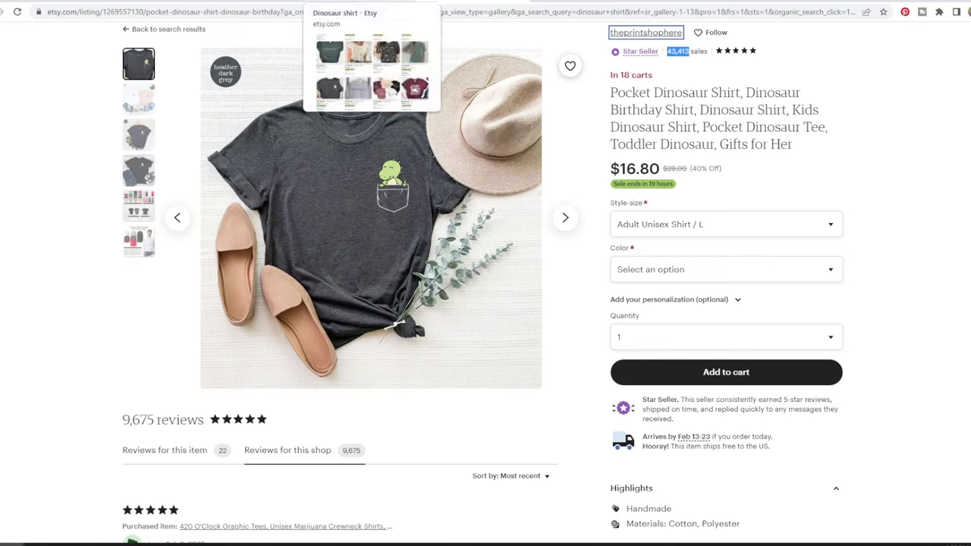
{"action": "left_click", "coordinate": [554, 3]}
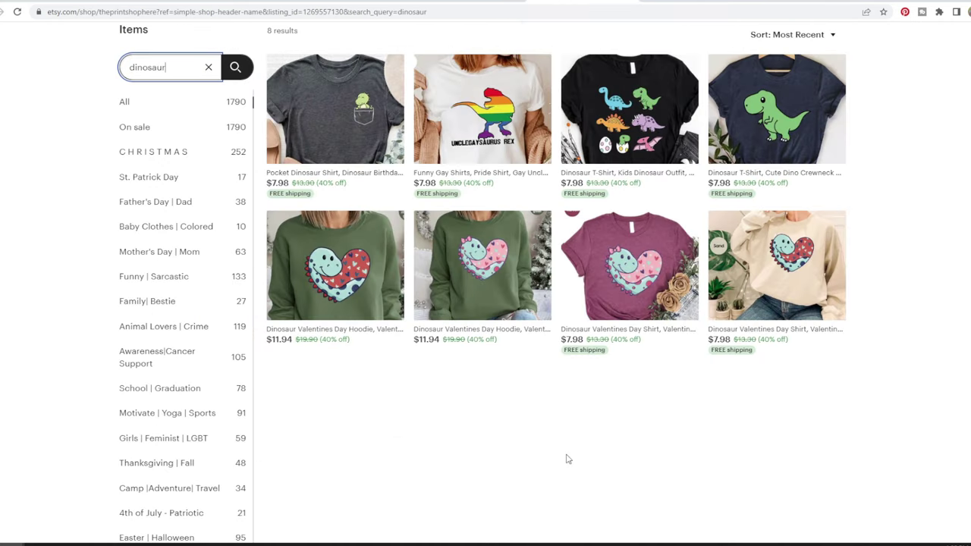
{"action": "left_click", "coordinate": [618, 265]}
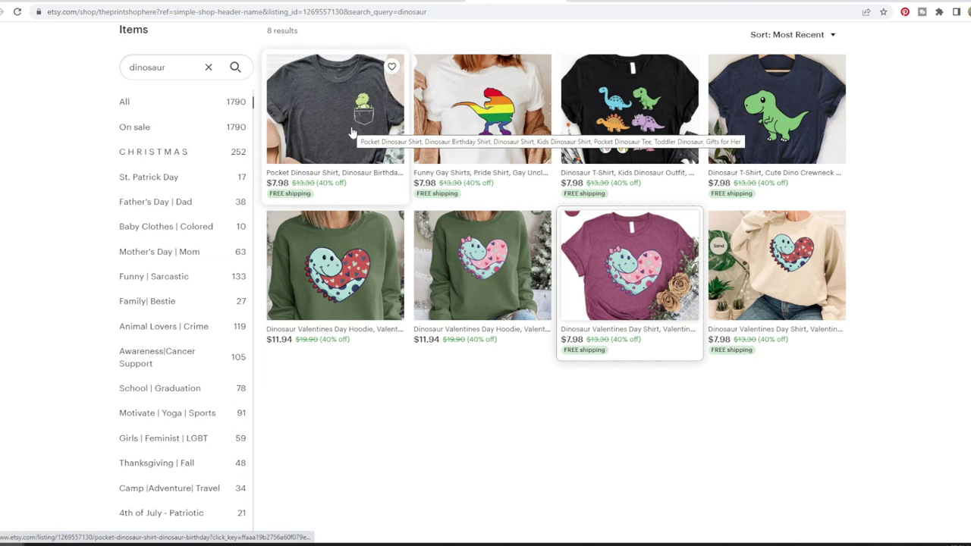
{"action": "left_click", "coordinate": [364, 53]}
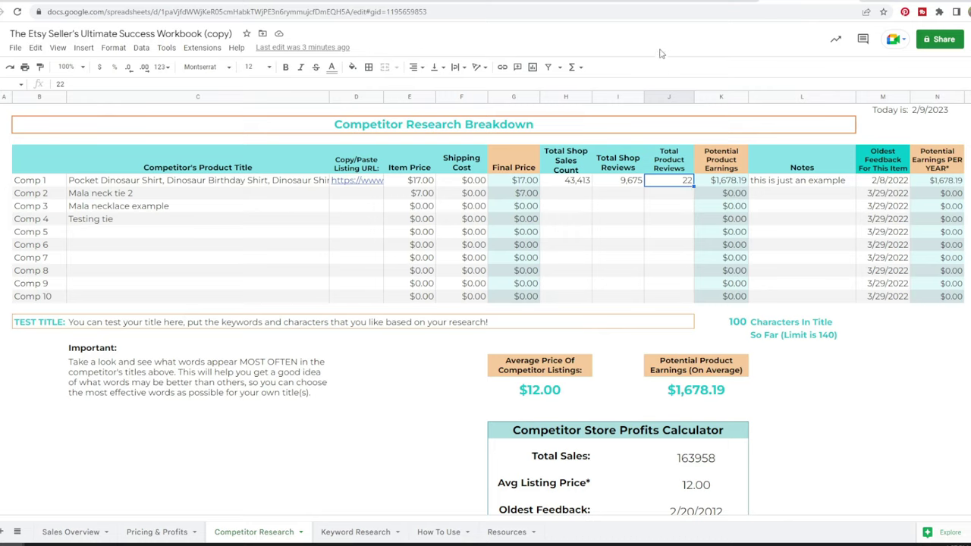
{"action": "left_click", "coordinate": [474, 3]}
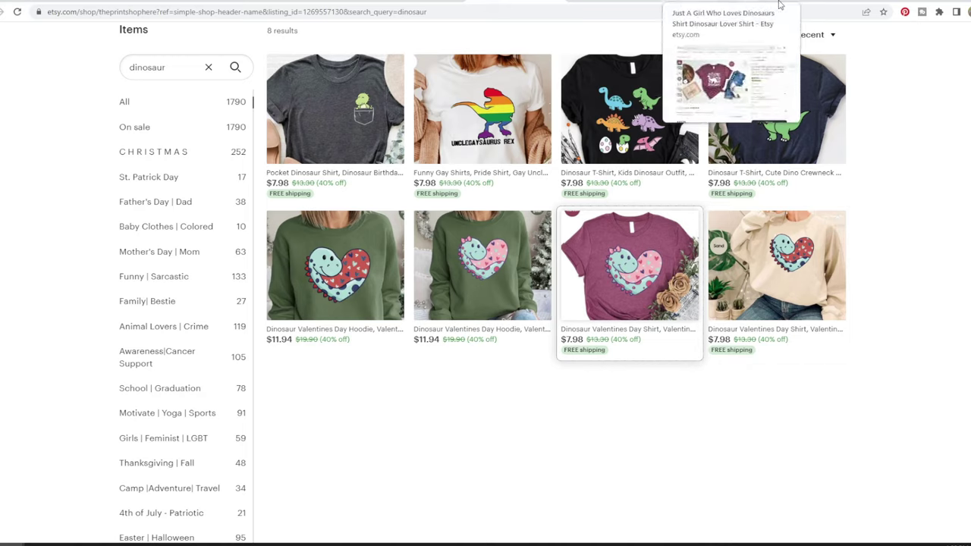
{"action": "left_click", "coordinate": [825, 2]}
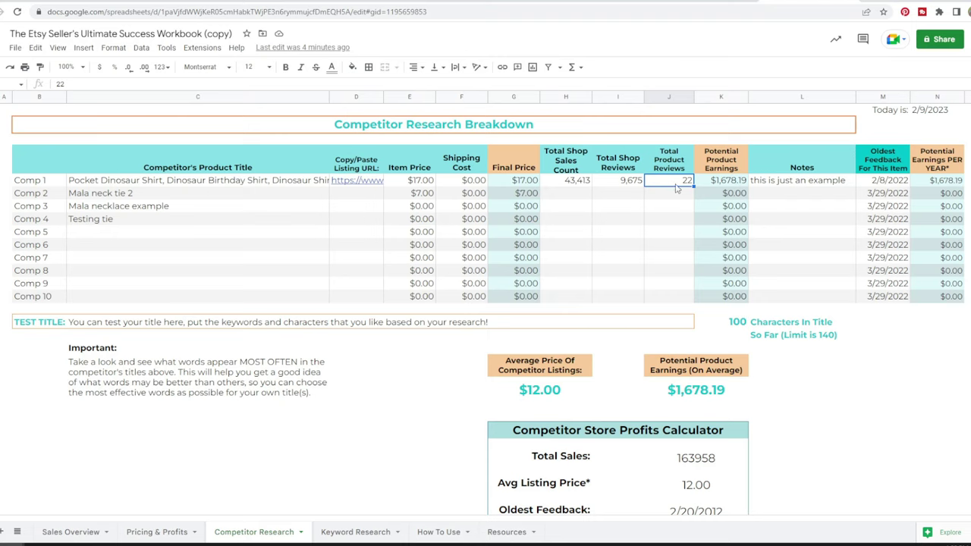
Step: Inspect Comp 1's Potential Product Earnings formula and the Total Shop Reviews and Total Shop Sales Count cells it uses
{"action": "left_click", "coordinate": [722, 183]}
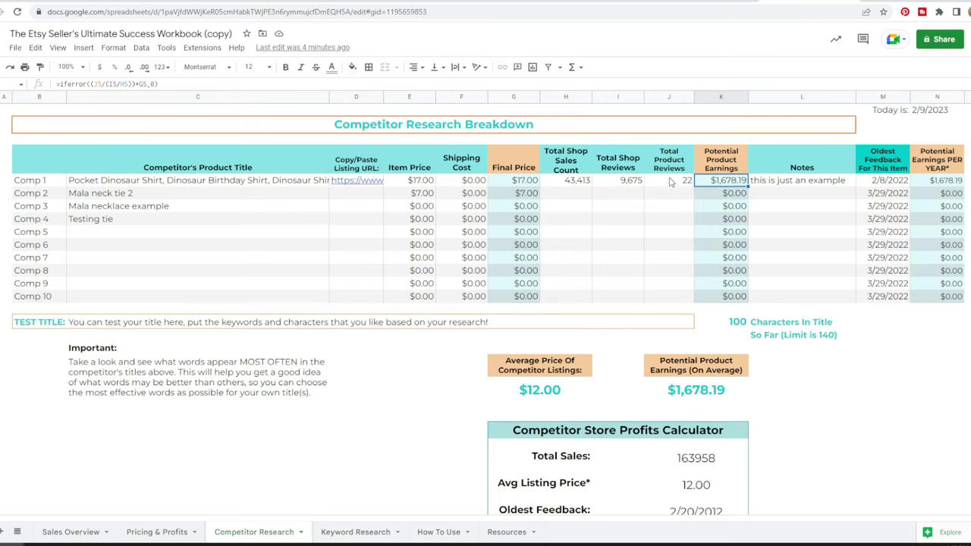
{"action": "left_click", "coordinate": [628, 184]}
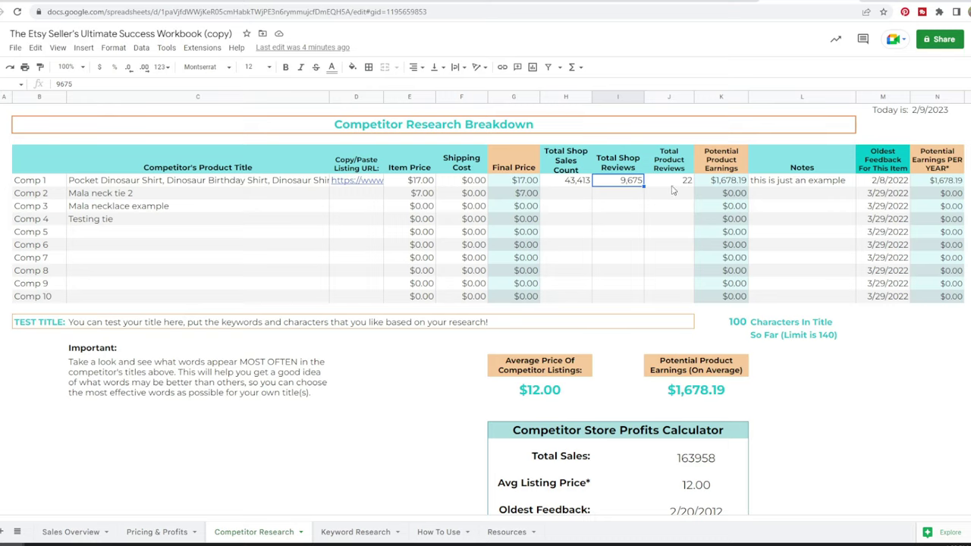
{"action": "left_click", "coordinate": [574, 183]}
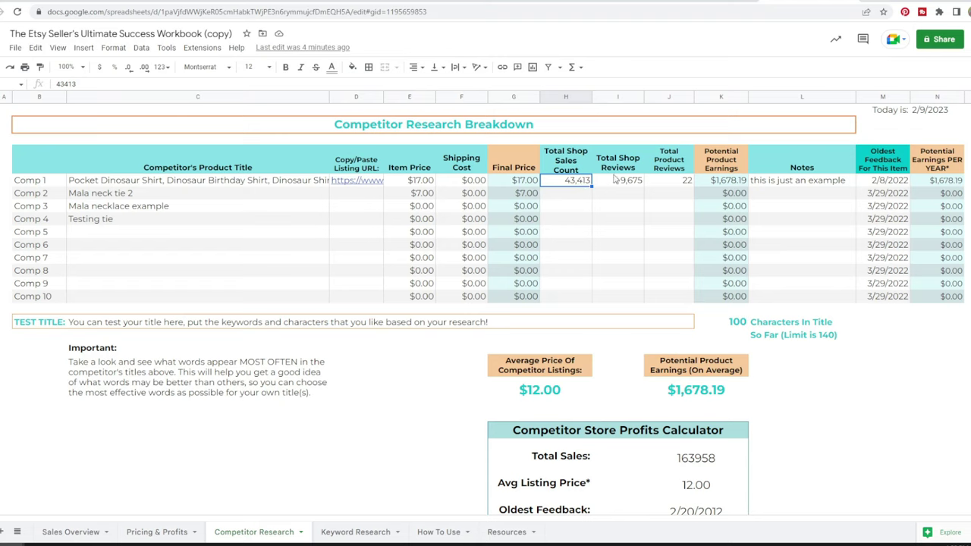
Step: Open the last page of the pocket dinosaur listing's item reviews on Etsy to find its oldest feedback date
{"action": "left_click", "coordinate": [681, 184]}
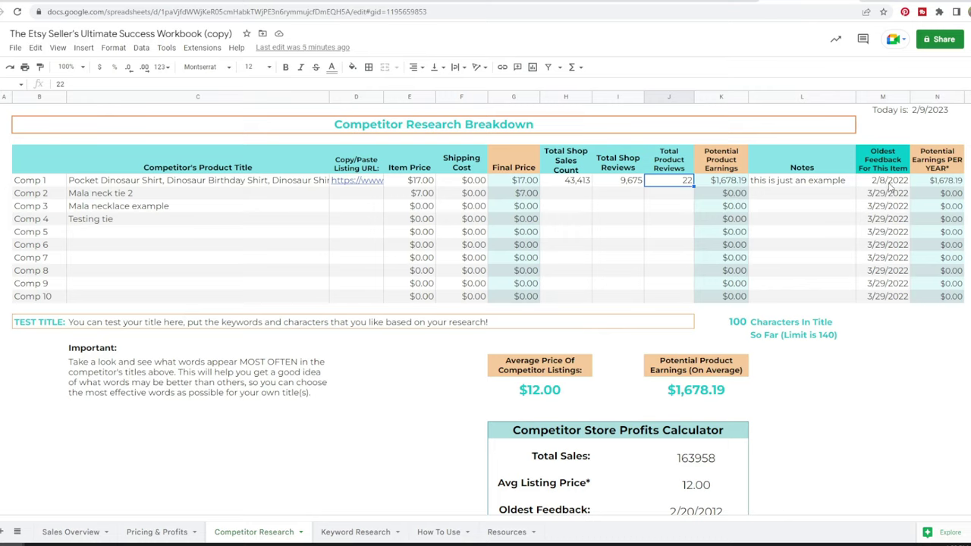
{"action": "left_click", "coordinate": [877, 162]}
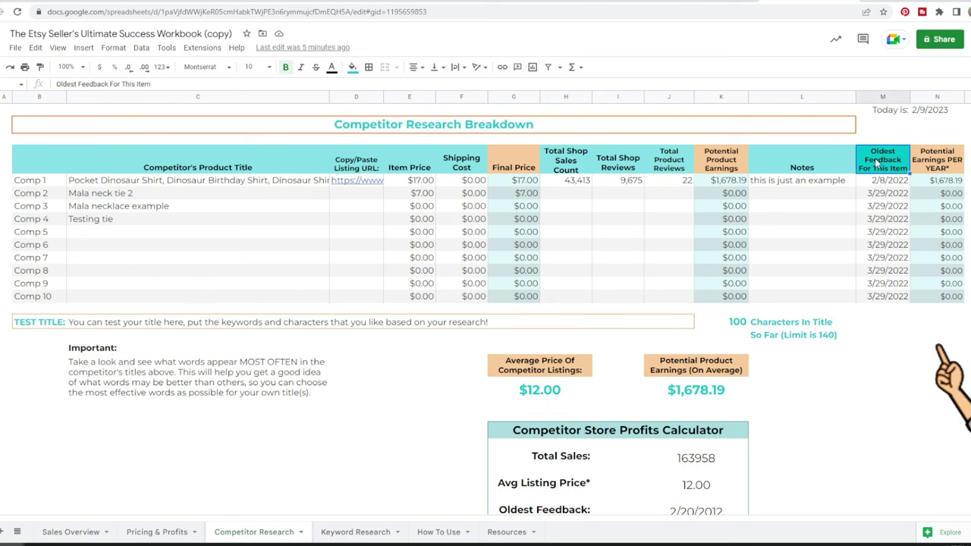
{"action": "key", "text": "Down"}
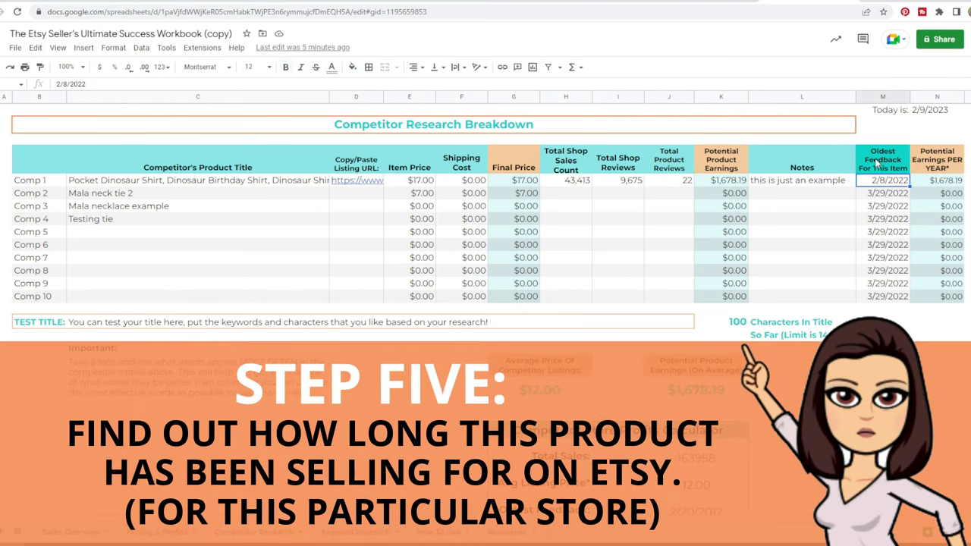
{"action": "mouse_move", "coordinate": [601, 1]}
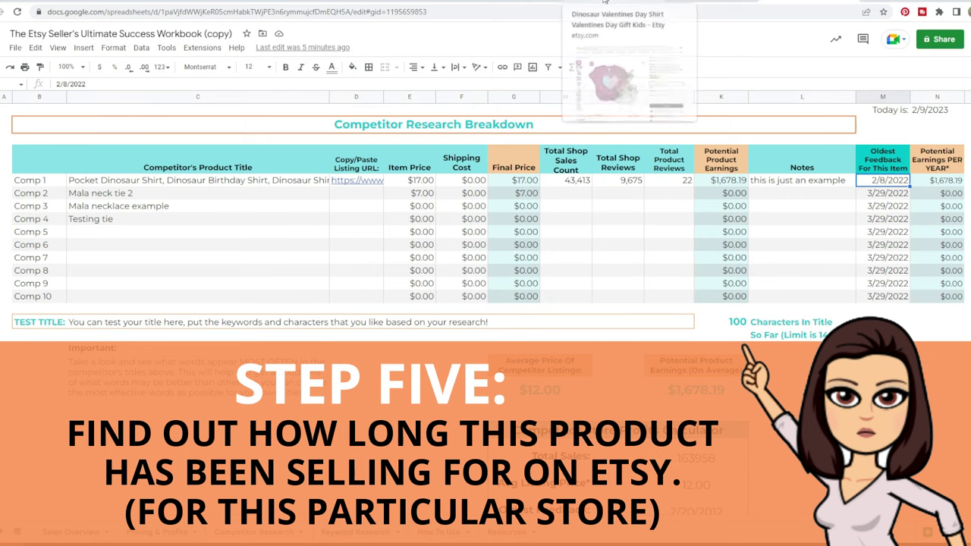
{"action": "left_click", "coordinate": [409, 3]}
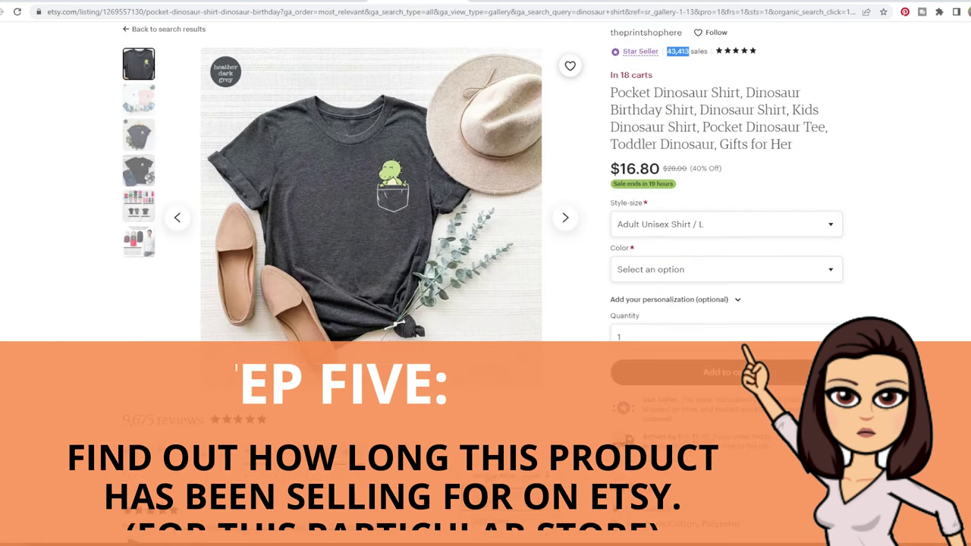
{"action": "scroll", "coordinate": [496, 528], "scroll_direction": "down", "scroll_amount": 5}
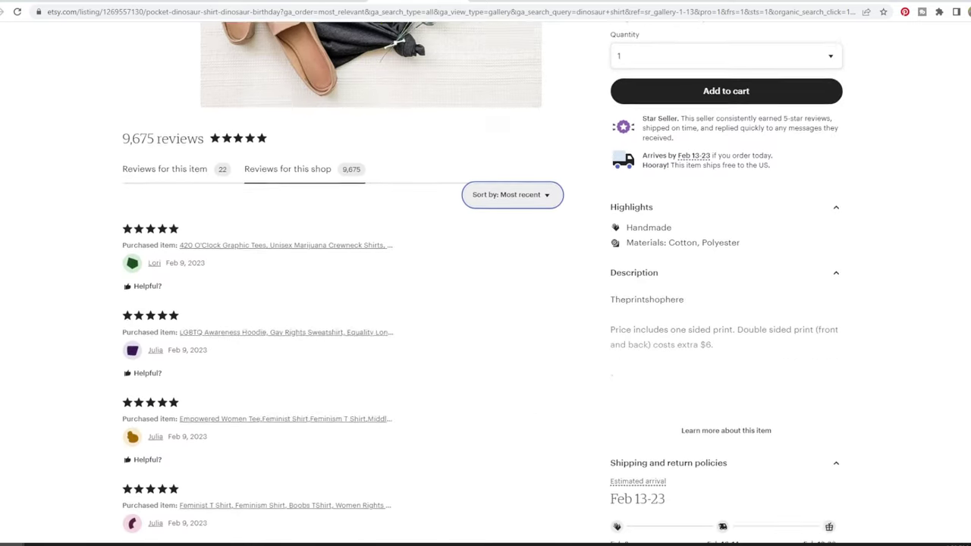
{"action": "scroll", "coordinate": [486, 288], "scroll_direction": "down", "scroll_amount": 1}
{"action": "scroll", "coordinate": [485, 289], "scroll_direction": "up", "scroll_amount": 2}
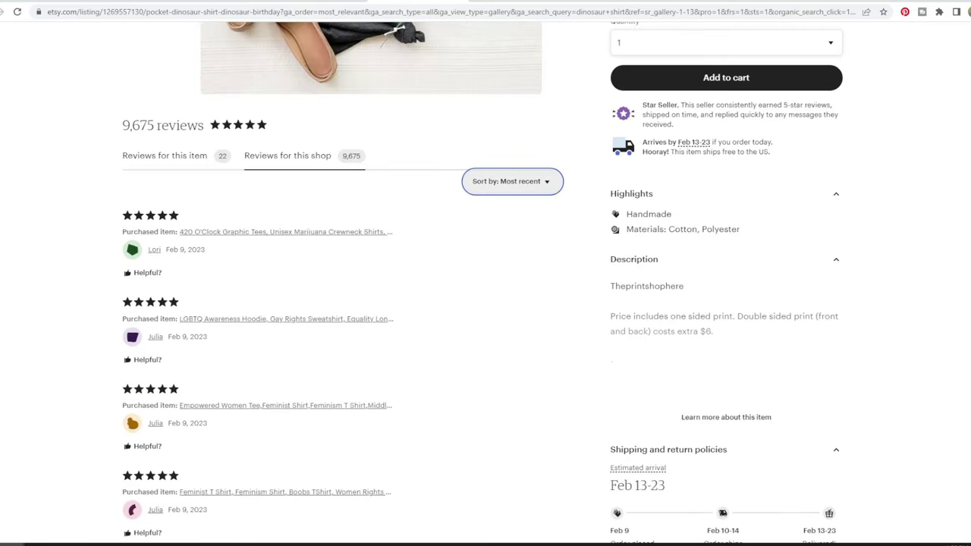
{"action": "scroll", "coordinate": [485, 288], "scroll_direction": "down", "scroll_amount": 3}
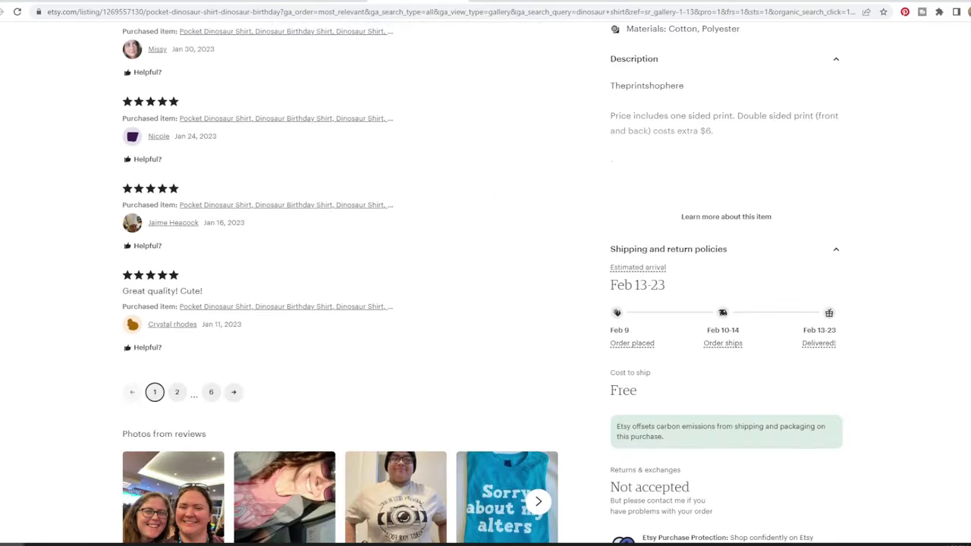
{"action": "left_click", "coordinate": [211, 391]}
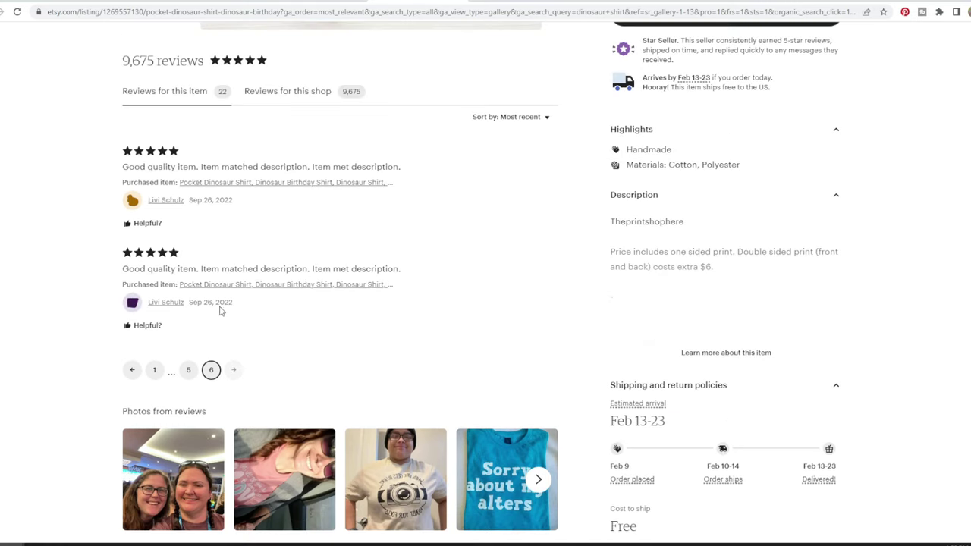
Step: Return to the workbook and set Comp 1's Oldest Feedback For This Item date to 9/26/2022
{"action": "key", "text": "ctrl+Tab"}
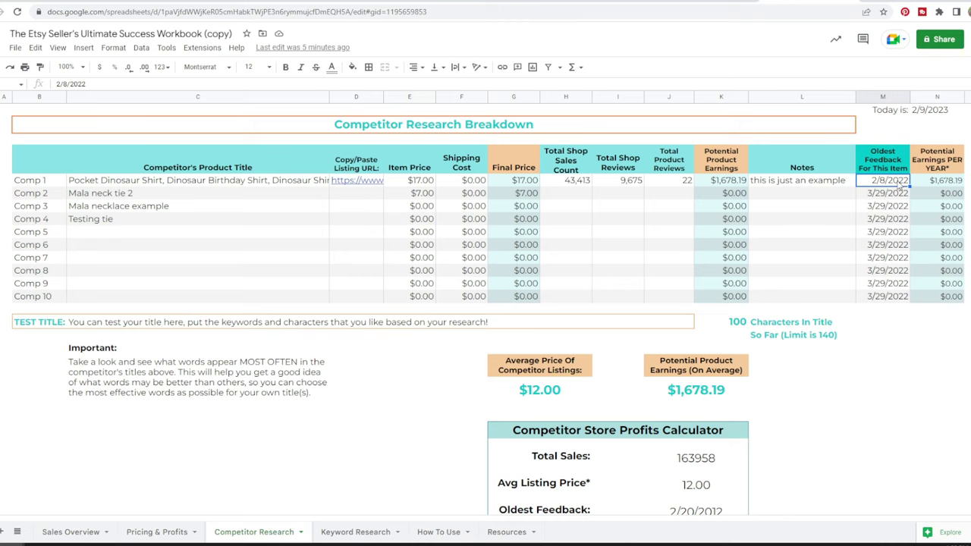
{"action": "type", "text": "9/26"}
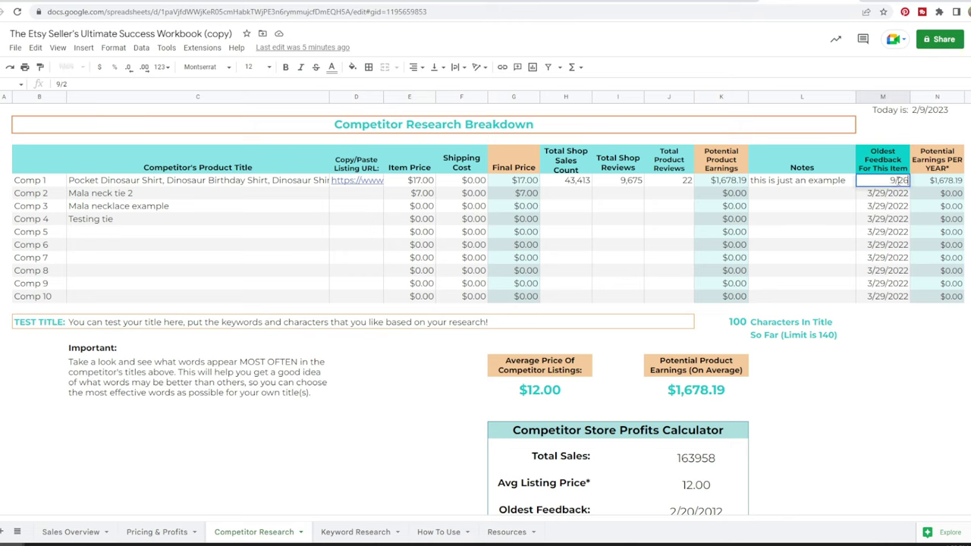
{"action": "type", "text": "/2022"}
{"action": "key", "text": "Tab"}
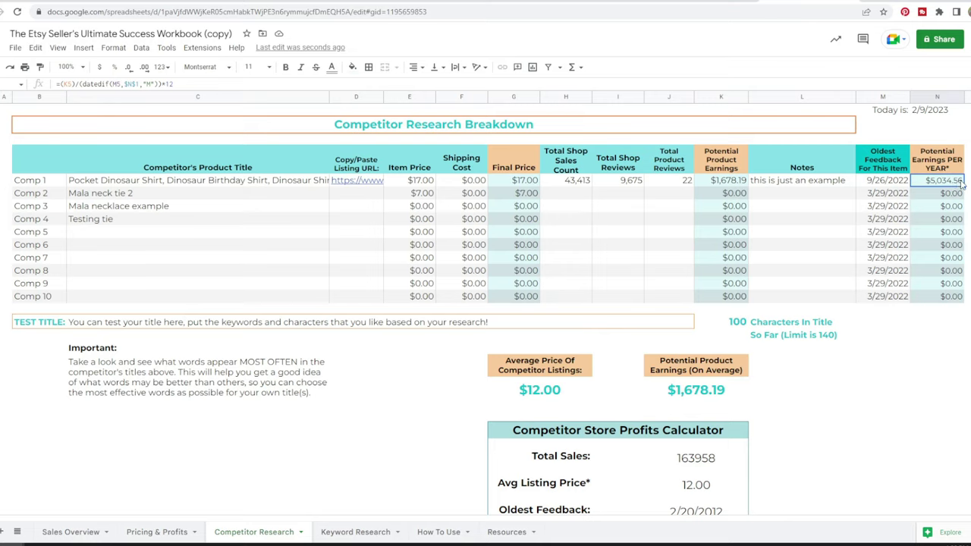
Step: Try 9/26/2021 as Comp 1's oldest feedback date to compare the yearly earnings, and undo that change
{"action": "left_click", "coordinate": [891, 187]}
{"action": "left_click", "coordinate": [163, 85]}
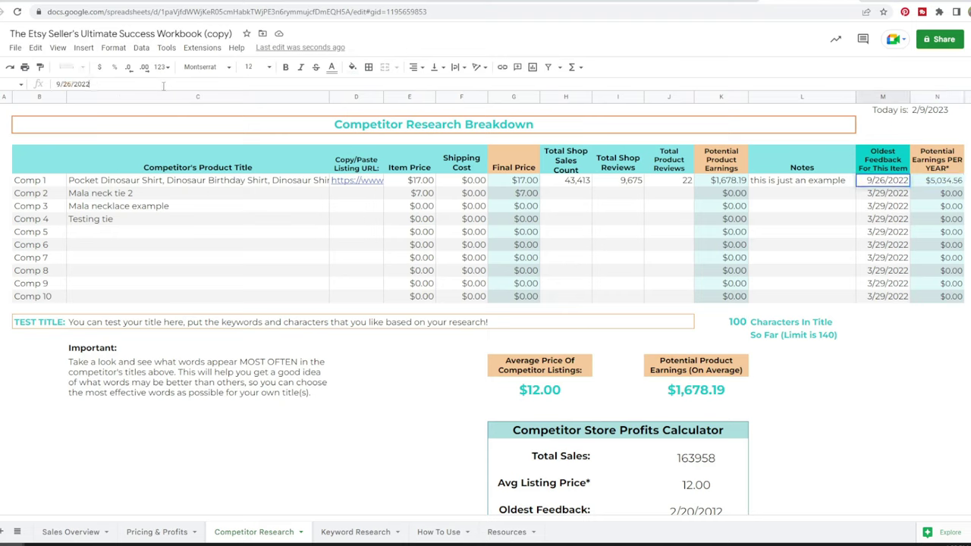
{"action": "key", "text": "BackSpace"}
{"action": "type", "text": "1"}
{"action": "key", "text": "Return"}
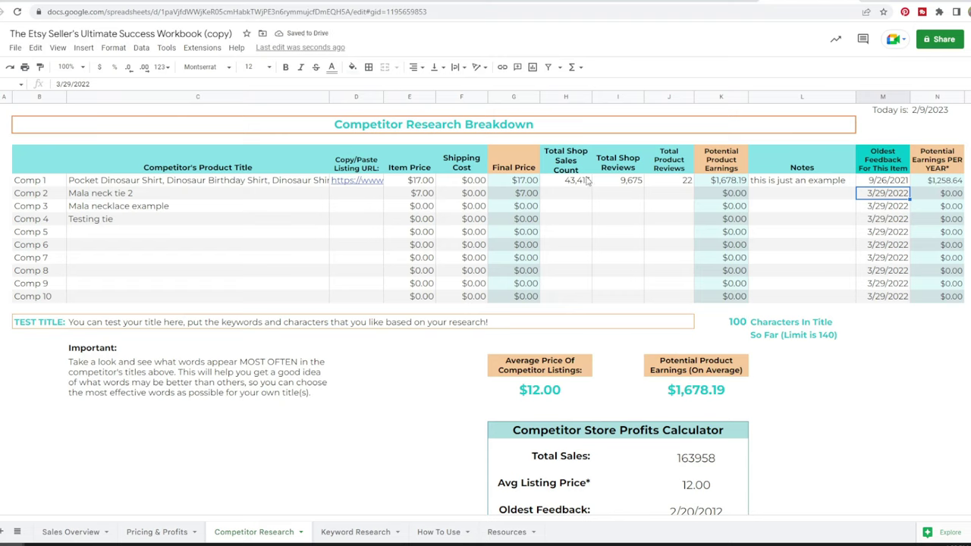
{"action": "left_click", "coordinate": [671, 186]}
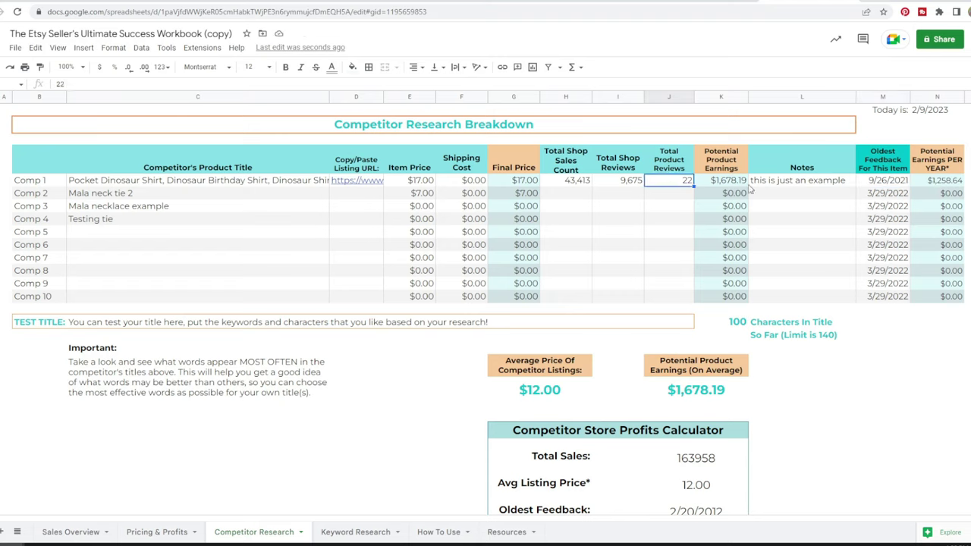
{"action": "left_click", "coordinate": [884, 186]}
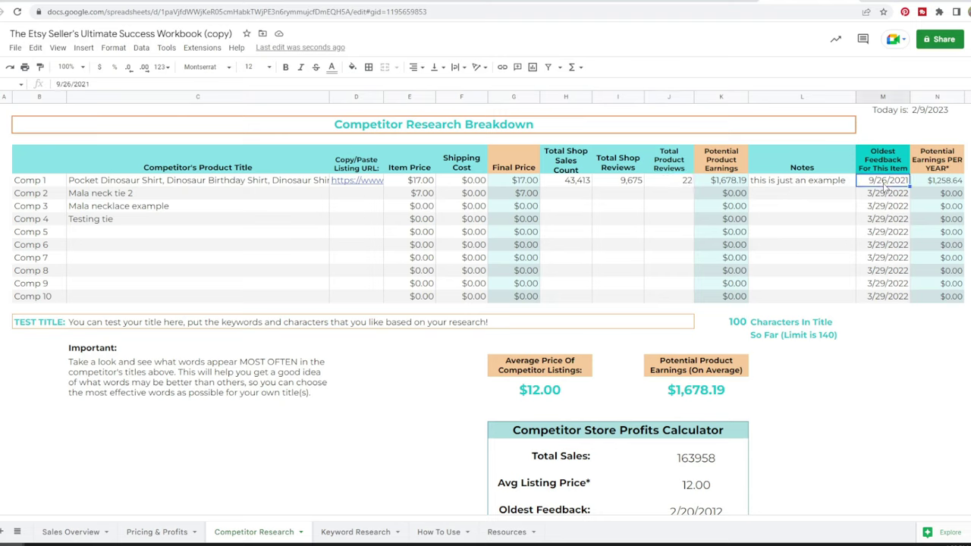
{"action": "key", "text": "ctrl+z"}
Step: Divide Comp 1's Total Shop Reviews by its Total Shop Sales Count in the empty cell M21 with =I5/H5
{"action": "left_click", "coordinate": [620, 182]}
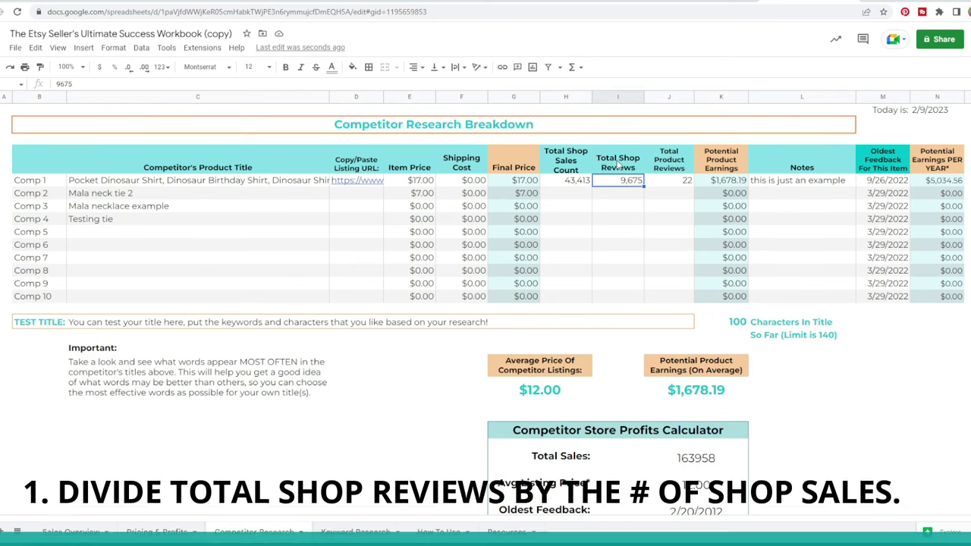
{"action": "left_click", "coordinate": [566, 183]}
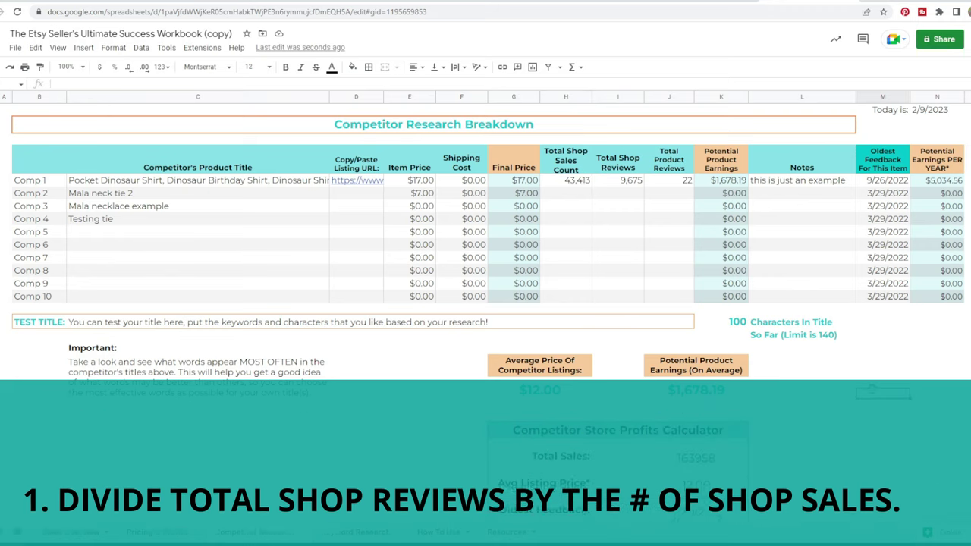
{"action": "left_click", "coordinate": [872, 392]}
{"action": "type", "text": "="}
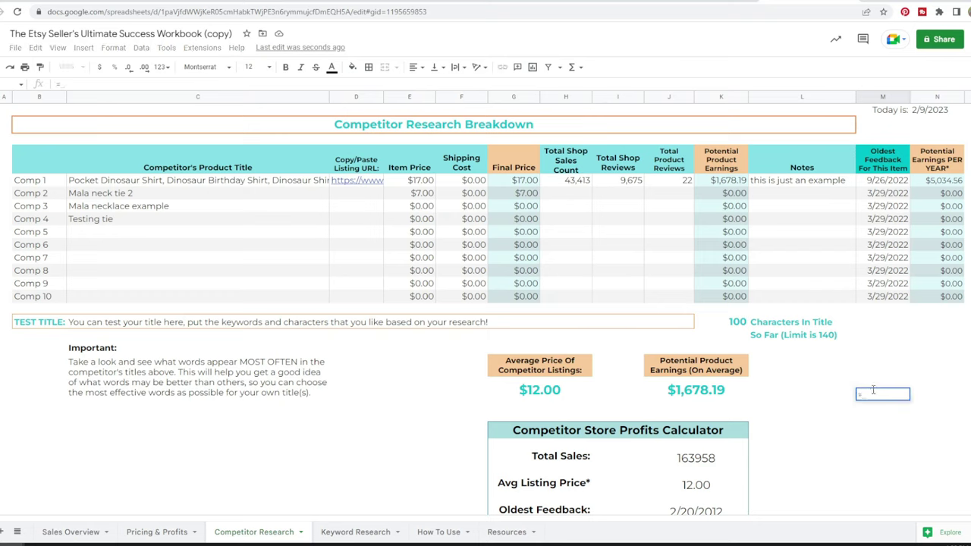
{"action": "left_click", "coordinate": [633, 182]}
{"action": "type", "text": "/"}
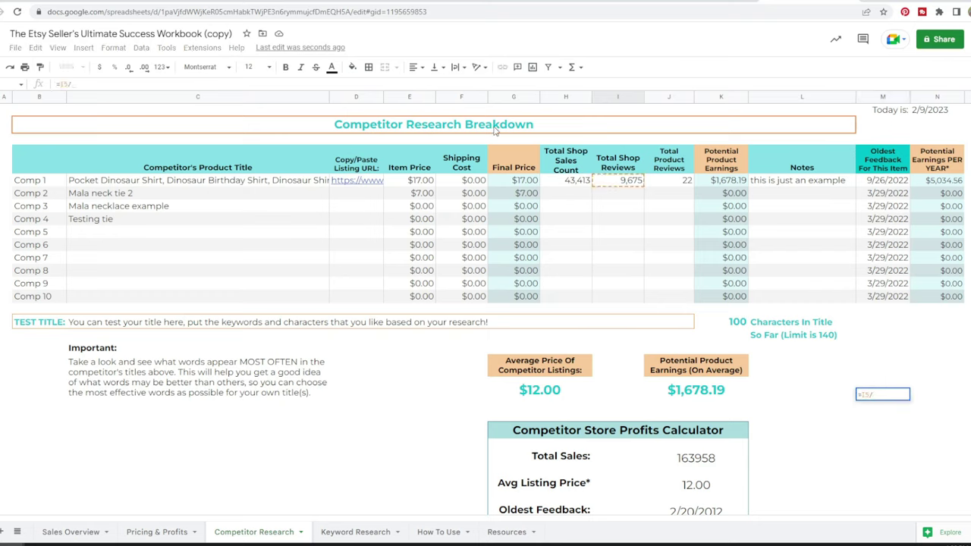
{"action": "left_click", "coordinate": [557, 182]}
{"action": "key", "text": "Return"}
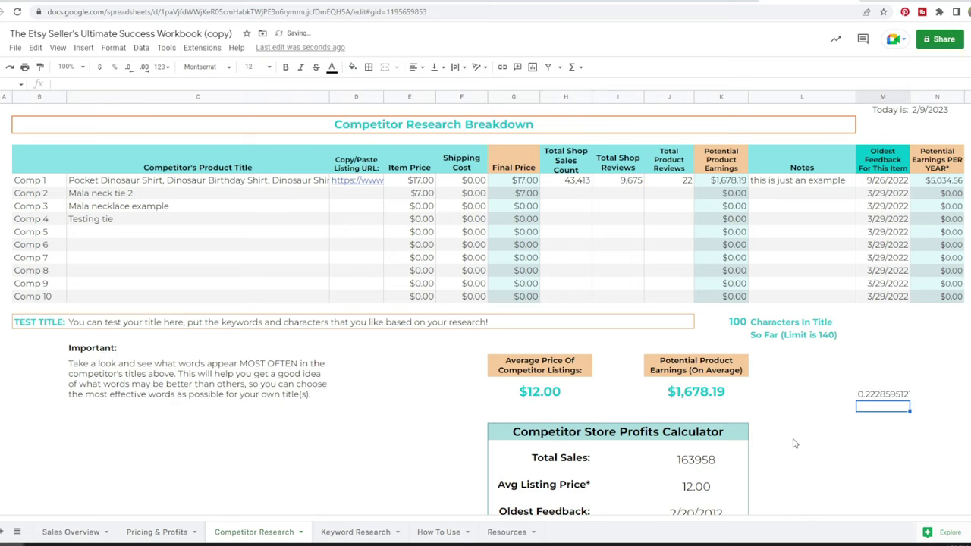
{"action": "key", "text": "Up"}
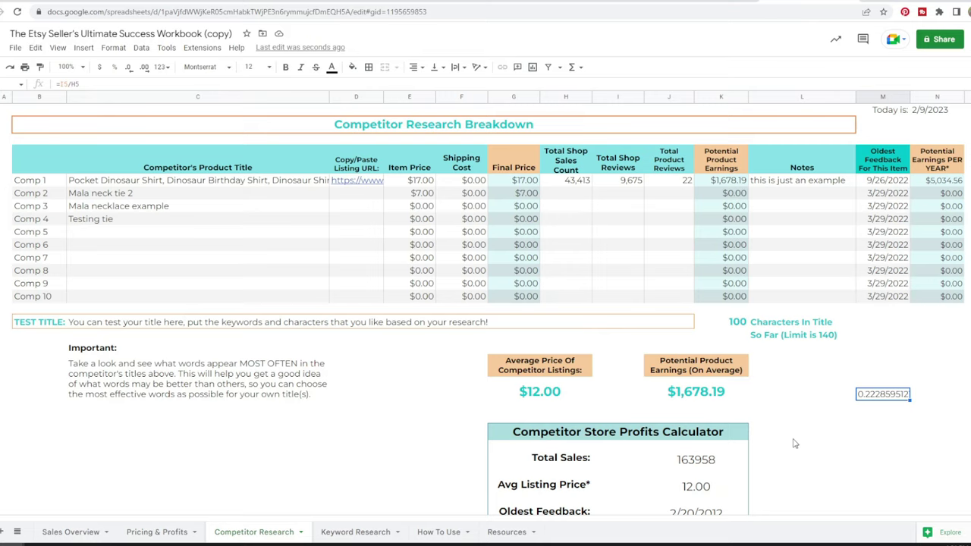
Step: Divide Comp 1's Total Product Reviews by the review-to-sales ratio in cell M22 with =J5/M21
{"action": "key", "text": "Down"}
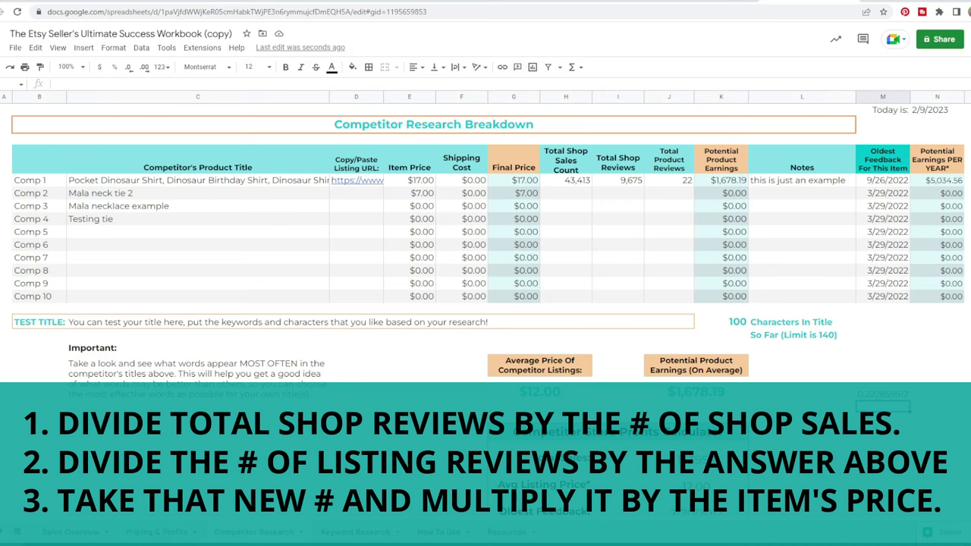
{"action": "type", "text": "="}
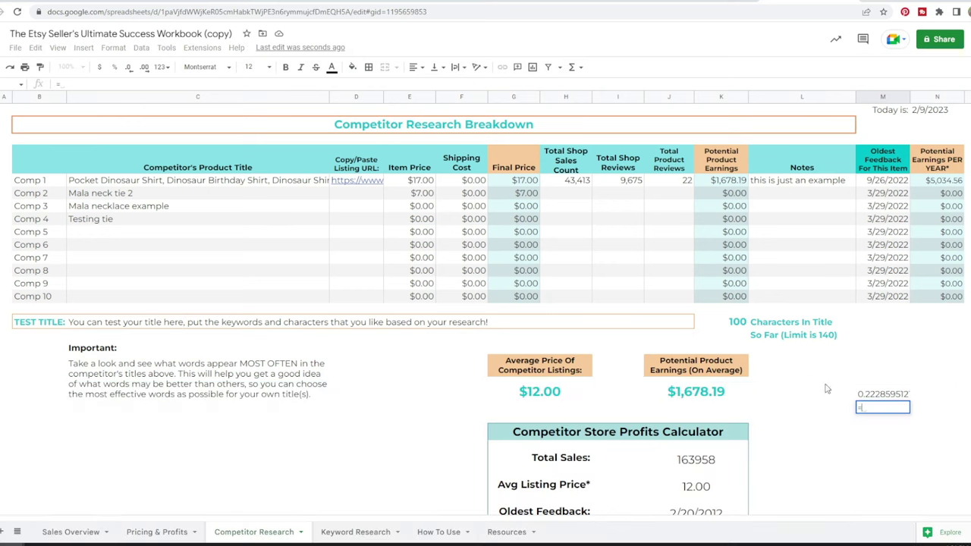
{"action": "left_click", "coordinate": [669, 183]}
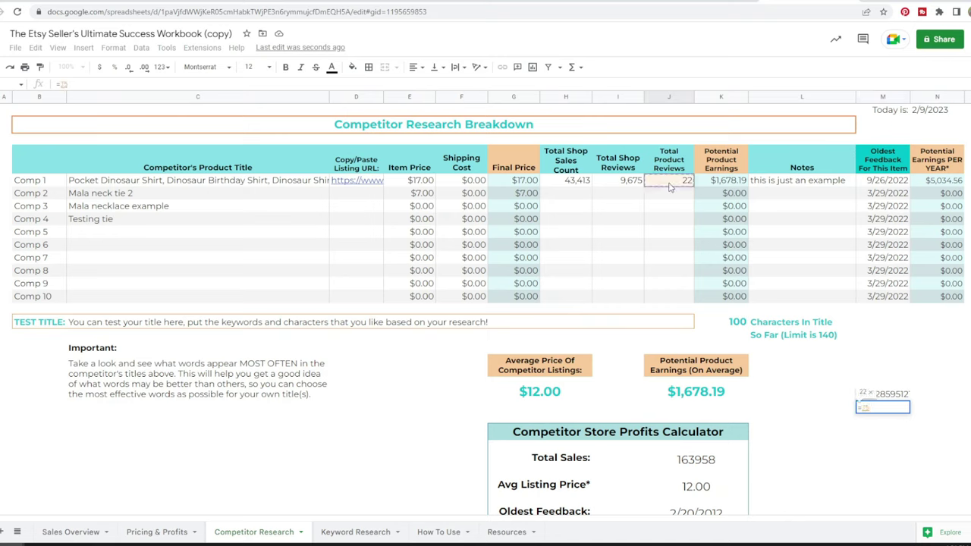
{"action": "left_click", "coordinate": [670, 184]}
{"action": "type", "text": "/"}
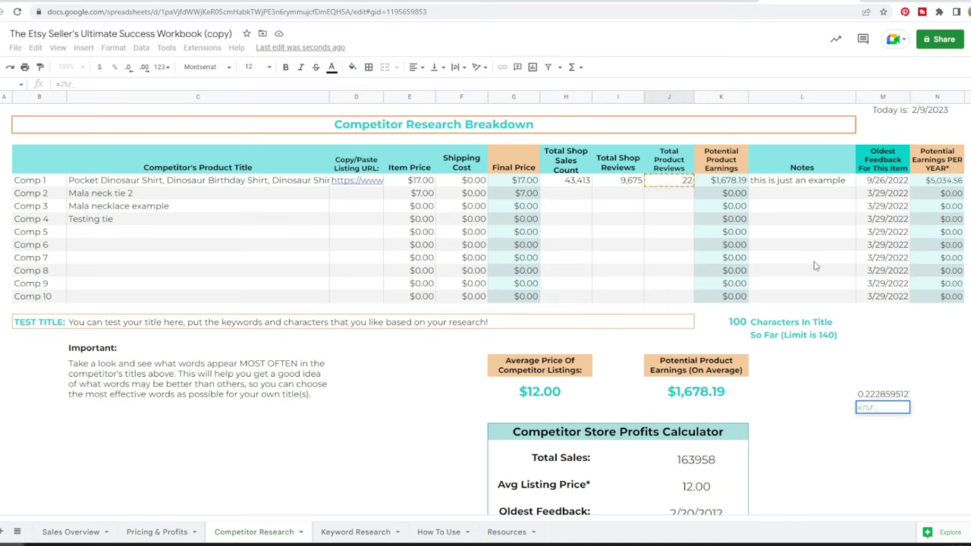
{"action": "left_click", "coordinate": [876, 398]}
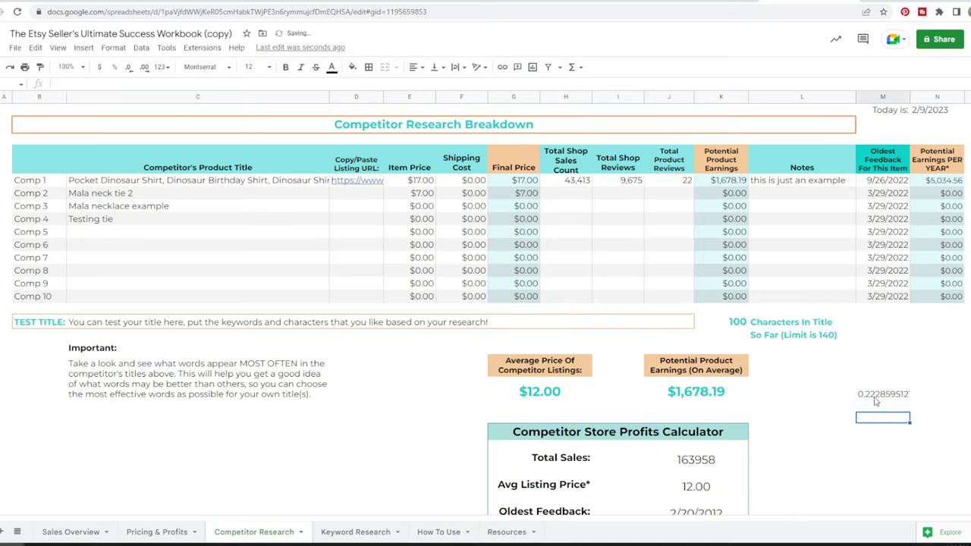
{"action": "key", "text": "Return"}
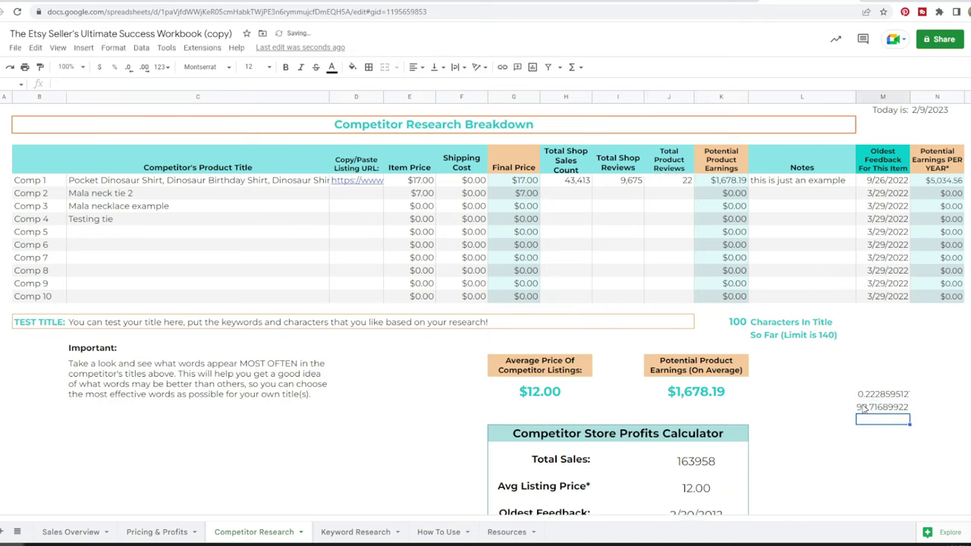
{"action": "left_click", "coordinate": [879, 407]}
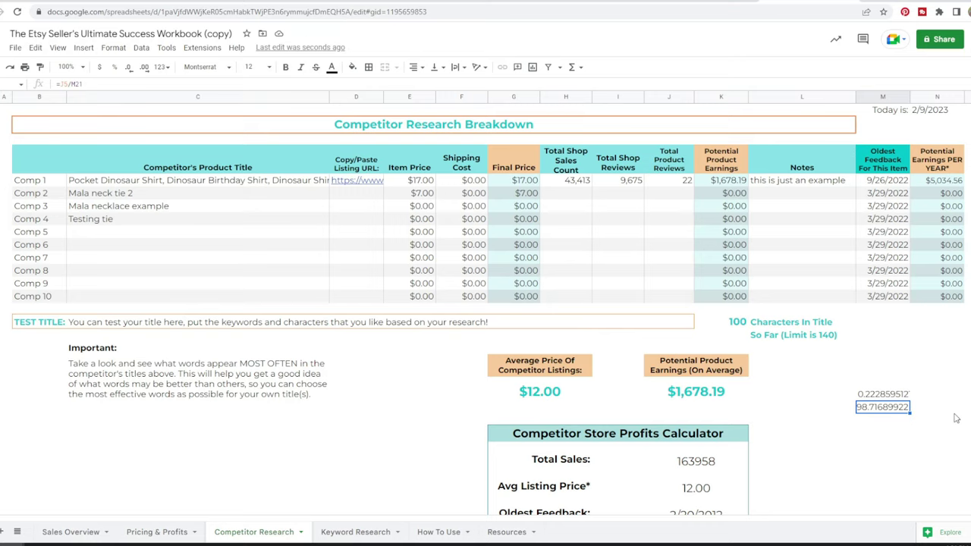
{"action": "key", "text": "Up"}
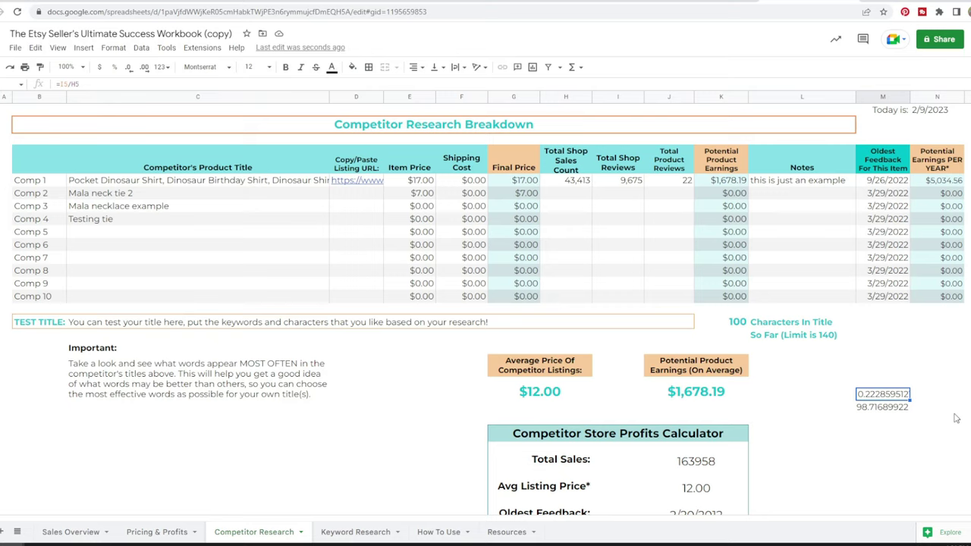
Step: Multiply the estimated item sales by Comp 1's Final Price in cell M23 with =M22*G5
{"action": "key", "text": "Down"}
{"action": "key", "text": "Down"}
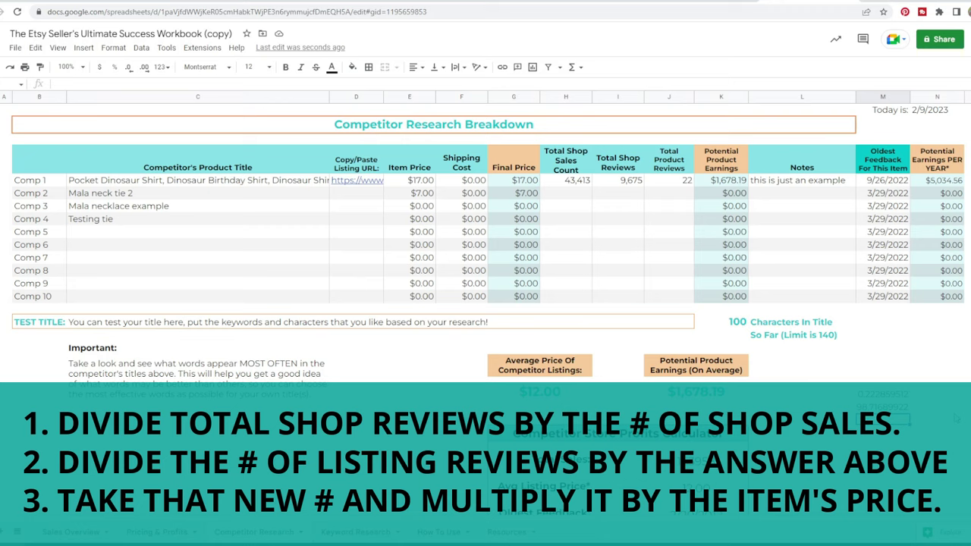
{"action": "type", "text": "=M22"}
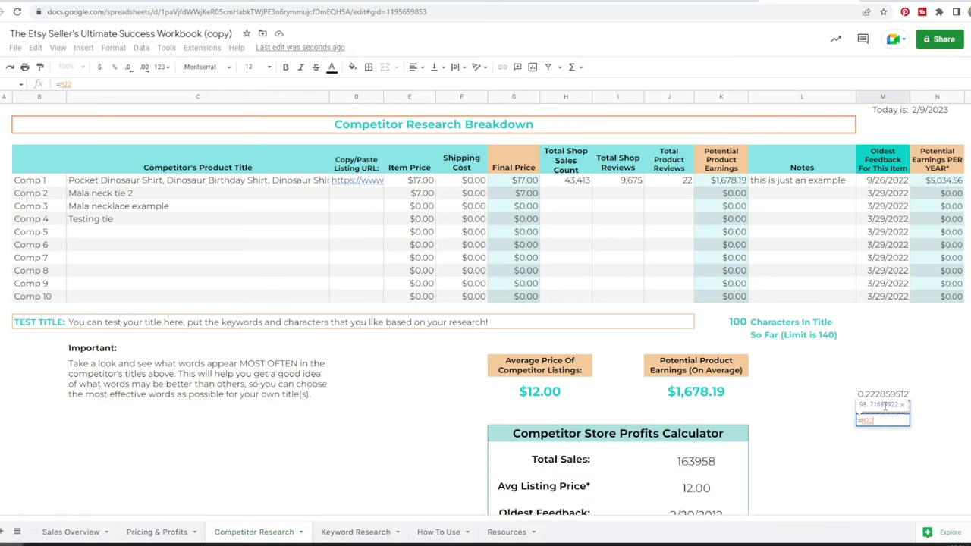
{"action": "type", "text": "*"}
{"action": "left_click", "coordinate": [516, 183]}
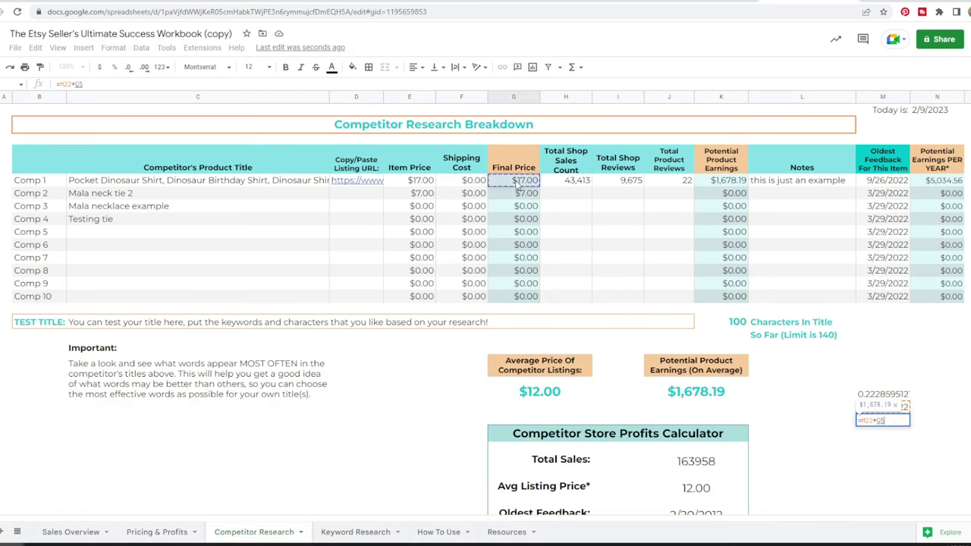
{"action": "key", "text": "Return"}
{"action": "key", "text": "Up"}
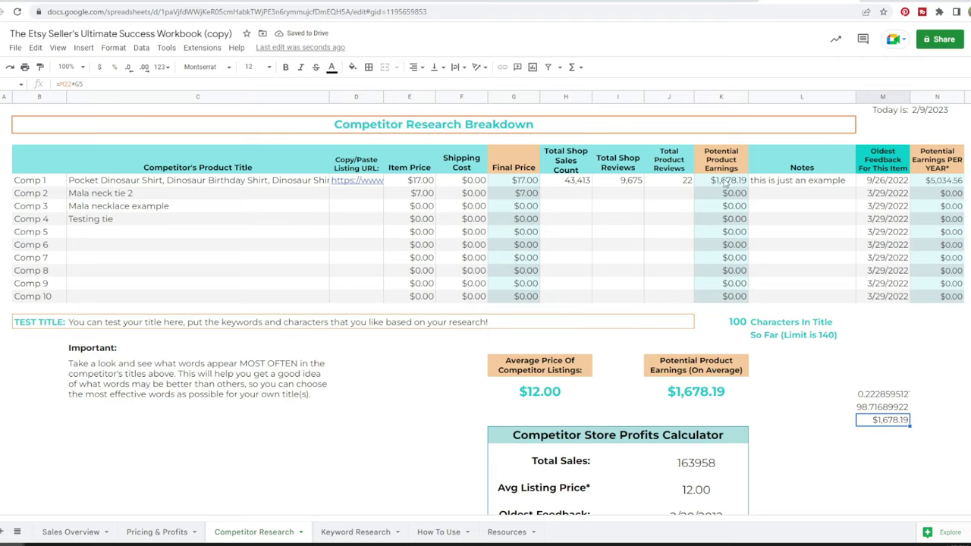
{"action": "left_click", "coordinate": [900, 439]}
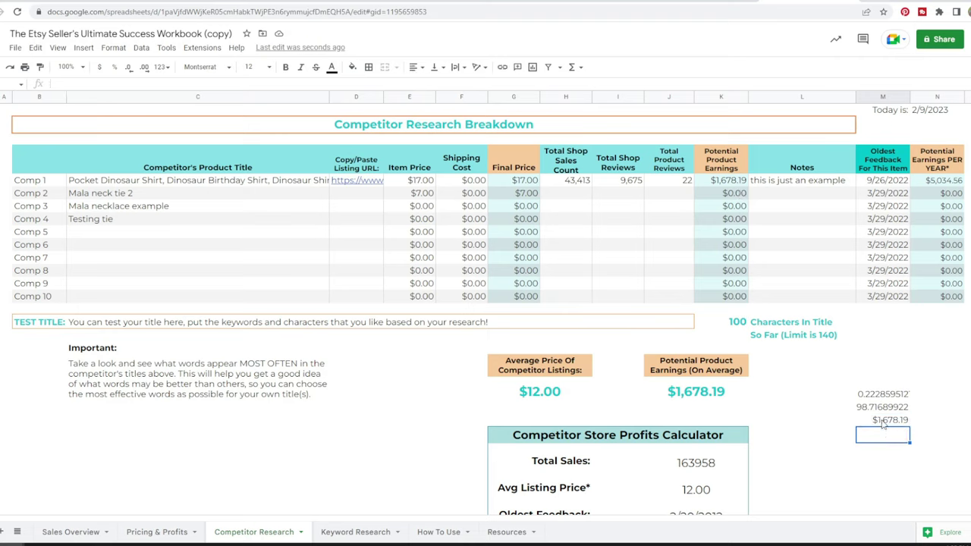
Step: Try 9/26/2020 as Comp 1's oldest feedback date and check its Potential Earnings Per Year formula
{"action": "left_click", "coordinate": [884, 422]}
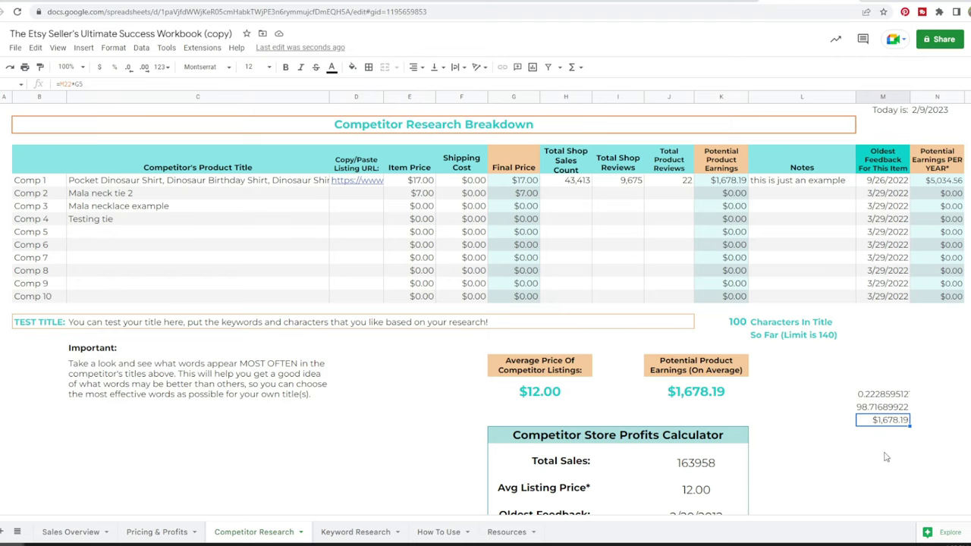
{"action": "left_click", "coordinate": [912, 183]}
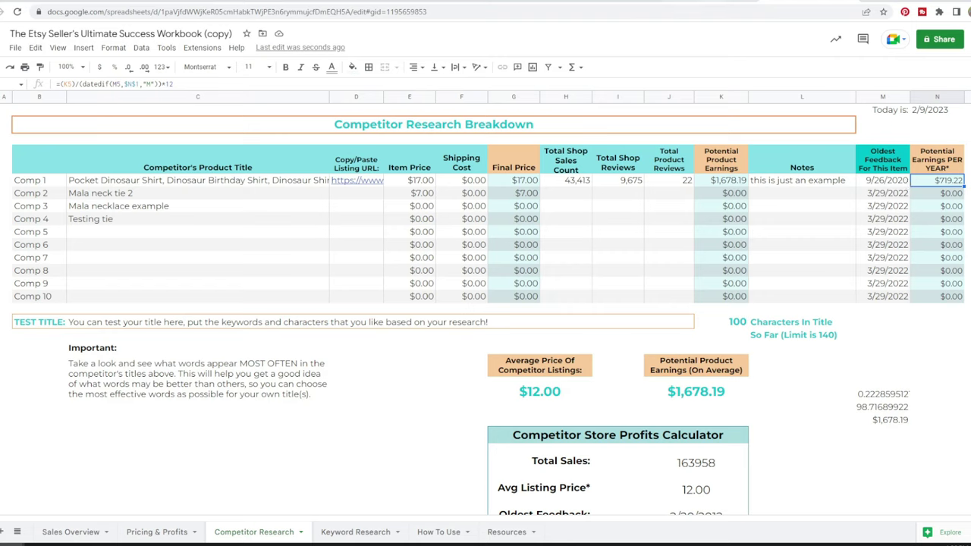
Step: On the Just A Girl Who Loves Dinosaurs listing, sort the item reviews by most recent and check the oldest one on page 3
{"action": "left_click", "coordinate": [720, 2]}
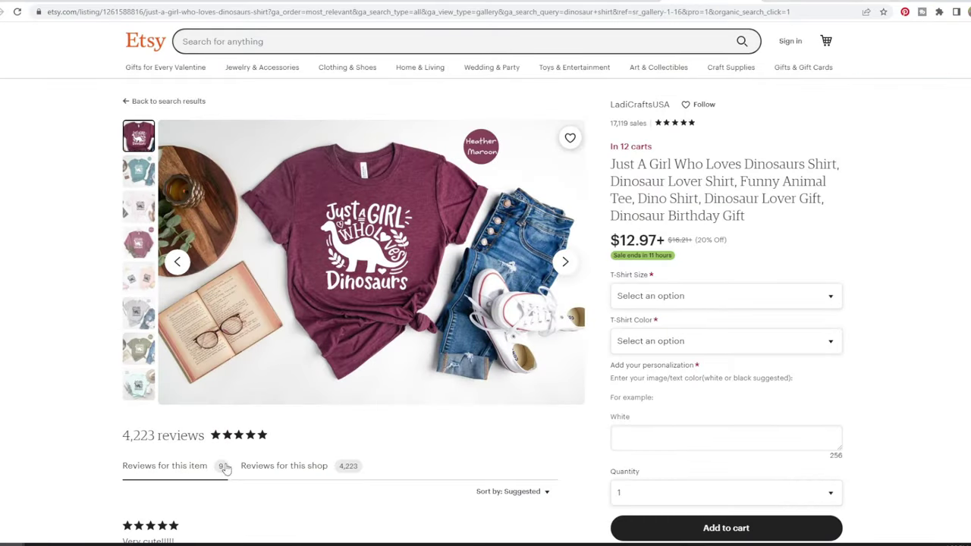
{"action": "left_click", "coordinate": [501, 496]}
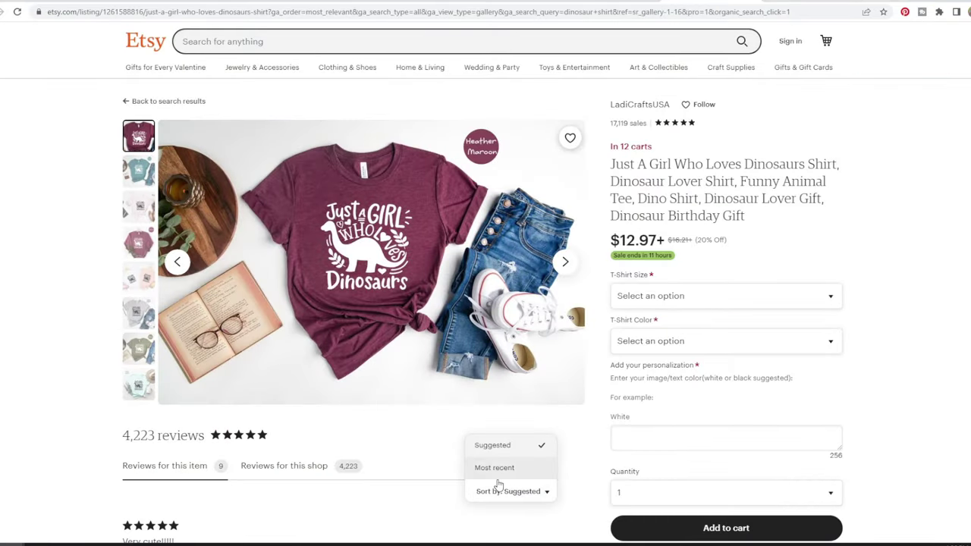
{"action": "left_click", "coordinate": [493, 467]}
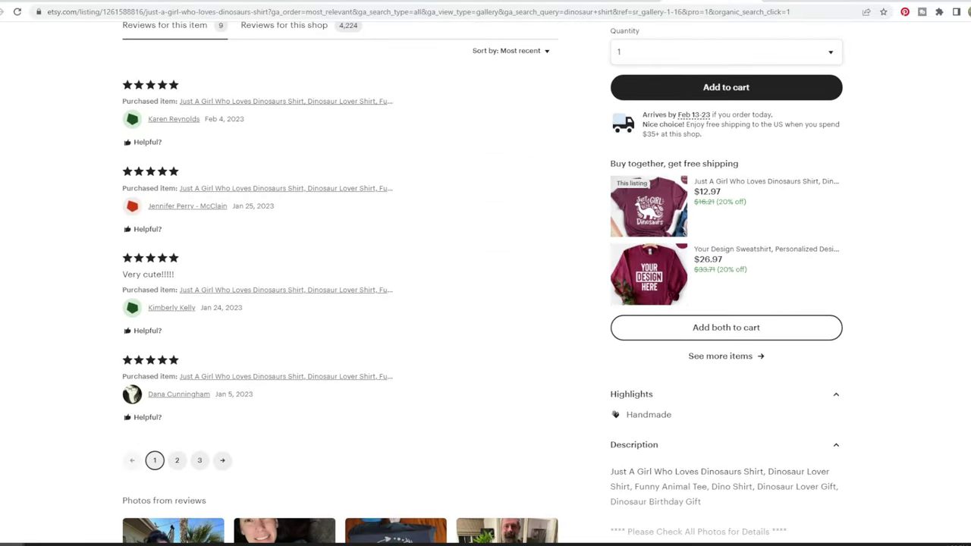
{"action": "left_click", "coordinate": [200, 460]}
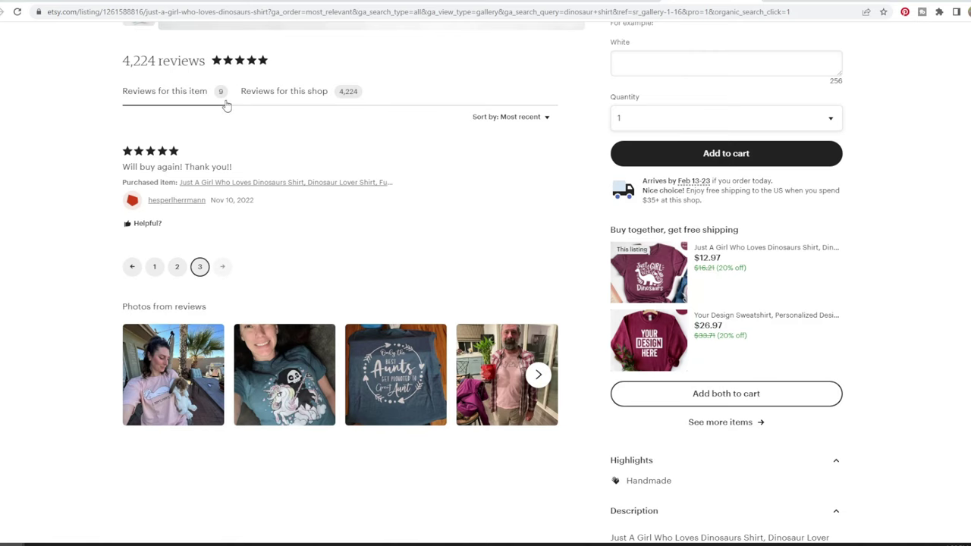
{"action": "scroll", "coordinate": [226, 107], "scroll_direction": "up", "scroll_amount": 4}
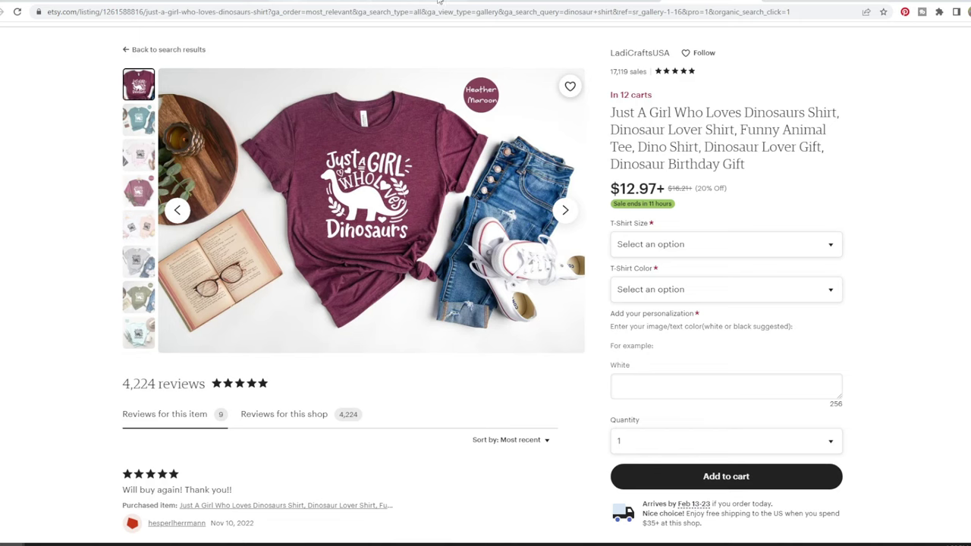
{"action": "left_click", "coordinate": [454, 2]}
{"action": "scroll", "coordinate": [340, 228], "scroll_direction": "up", "scroll_amount": 5}
{"action": "left_click", "coordinate": [818, 3]}
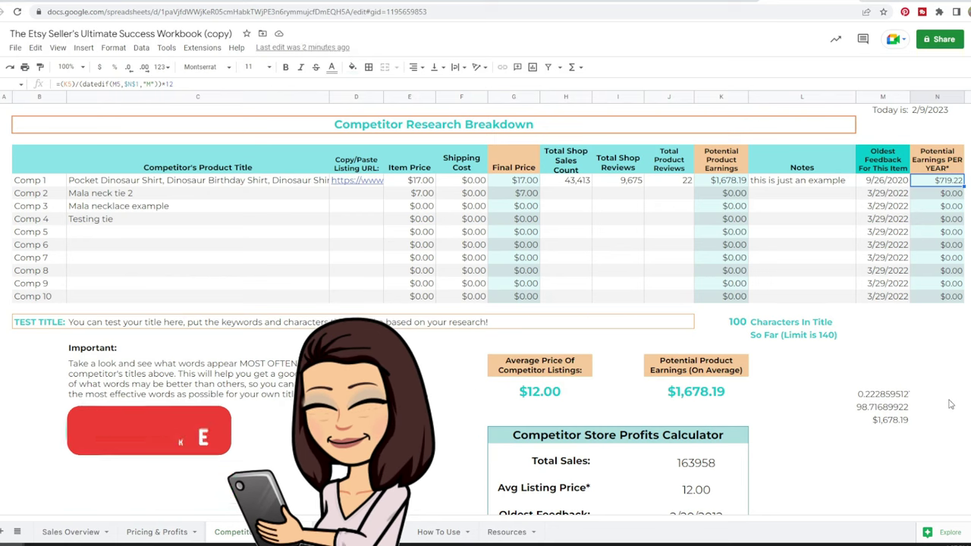
Step: Divide the total product earnings in M23 by half a year in cell M24 with =M23/.5
{"action": "left_click", "coordinate": [887, 435]}
{"action": "left_click", "coordinate": [892, 446]}
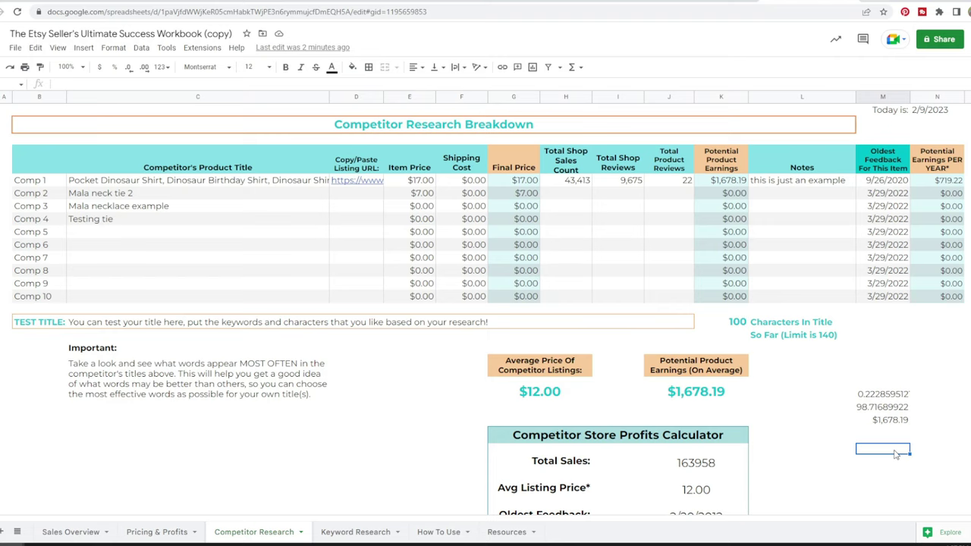
{"action": "left_click", "coordinate": [714, 183]}
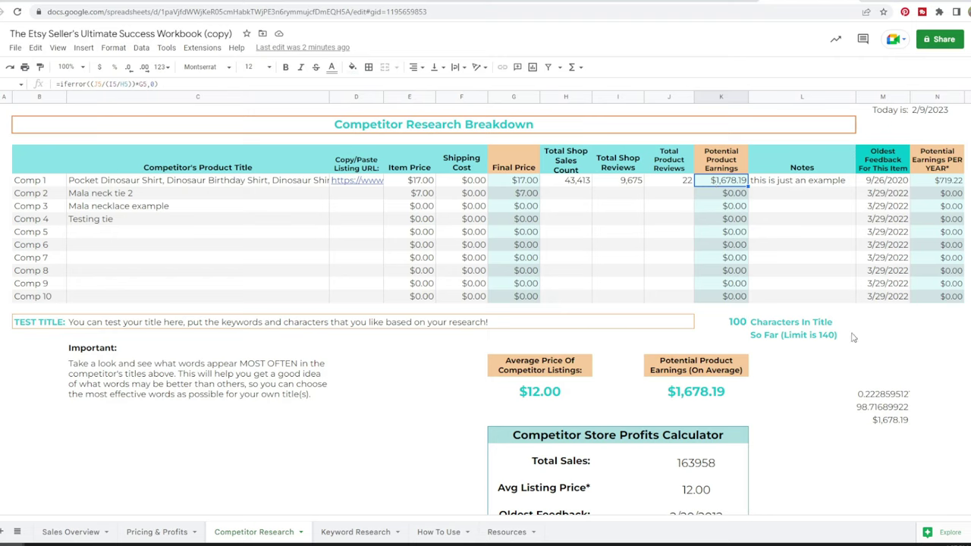
{"action": "left_click", "coordinate": [880, 421]}
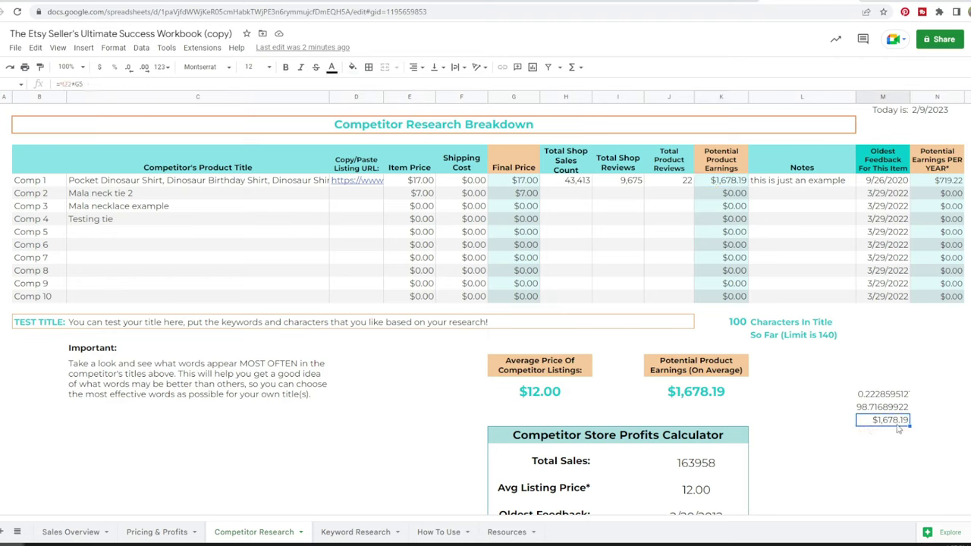
{"action": "left_click", "coordinate": [901, 435]}
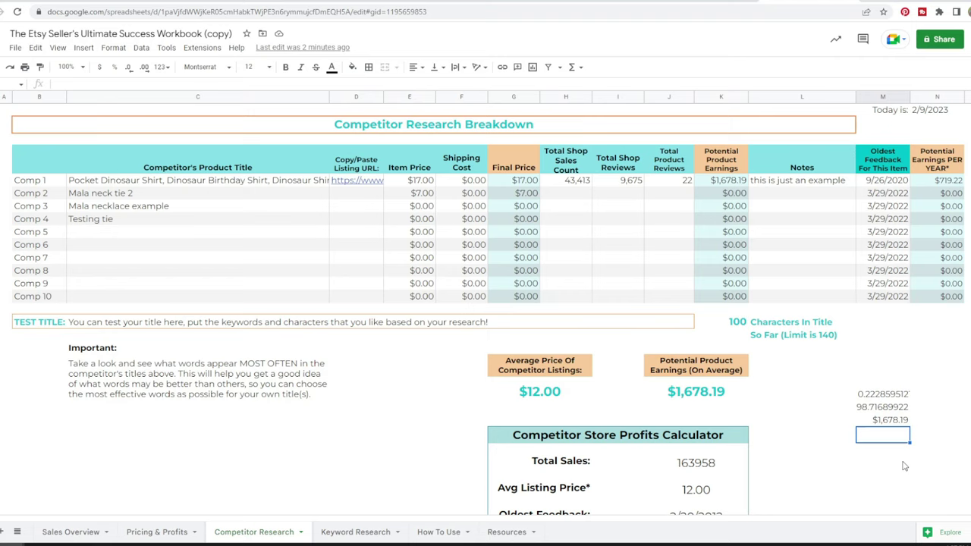
{"action": "type", "text": "="}
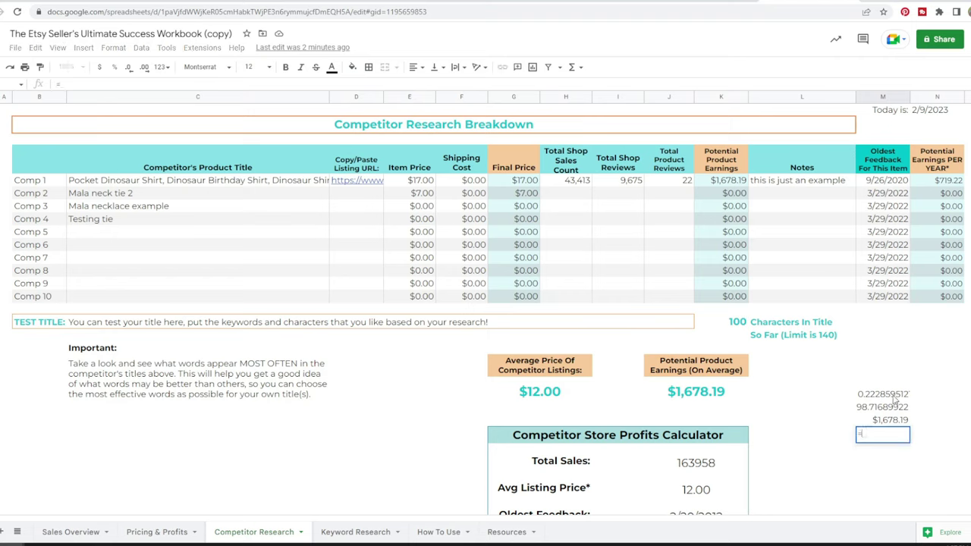
{"action": "left_click", "coordinate": [897, 419]}
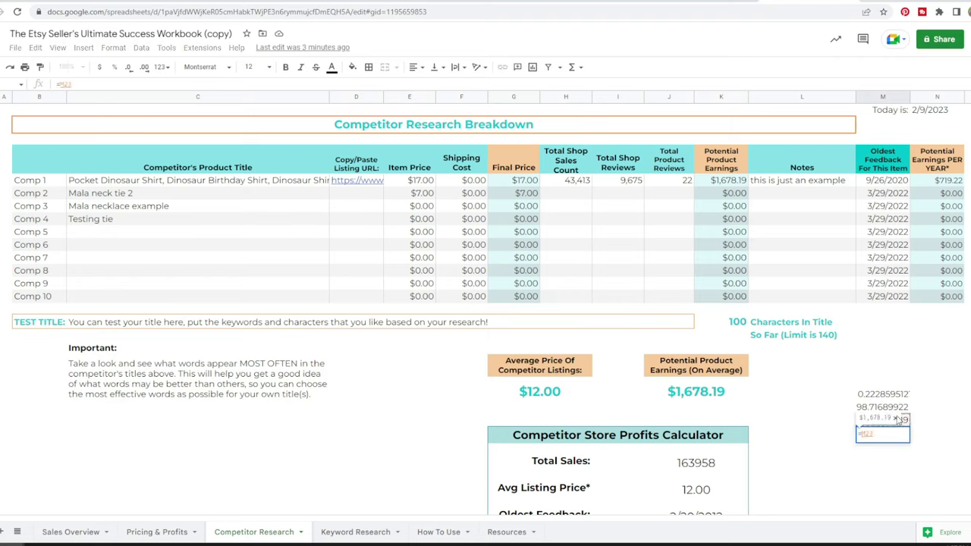
{"action": "type", "text": "/.5"}
{"action": "key", "text": "Return"}
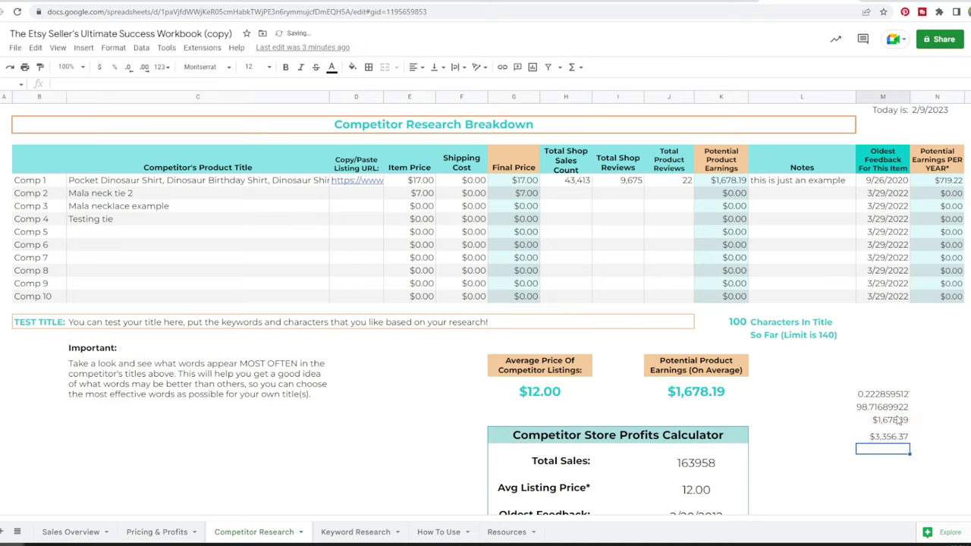
{"action": "key", "text": "Up"}
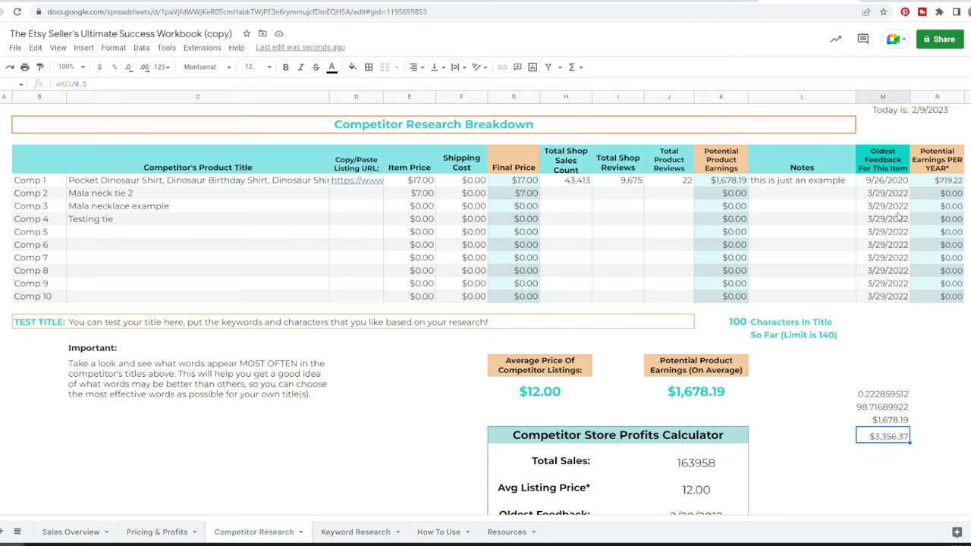
Step: Set Comp 1's oldest feedback date to 9/26/2022 and check the yearly earnings calculated for it
{"action": "left_click", "coordinate": [881, 182]}
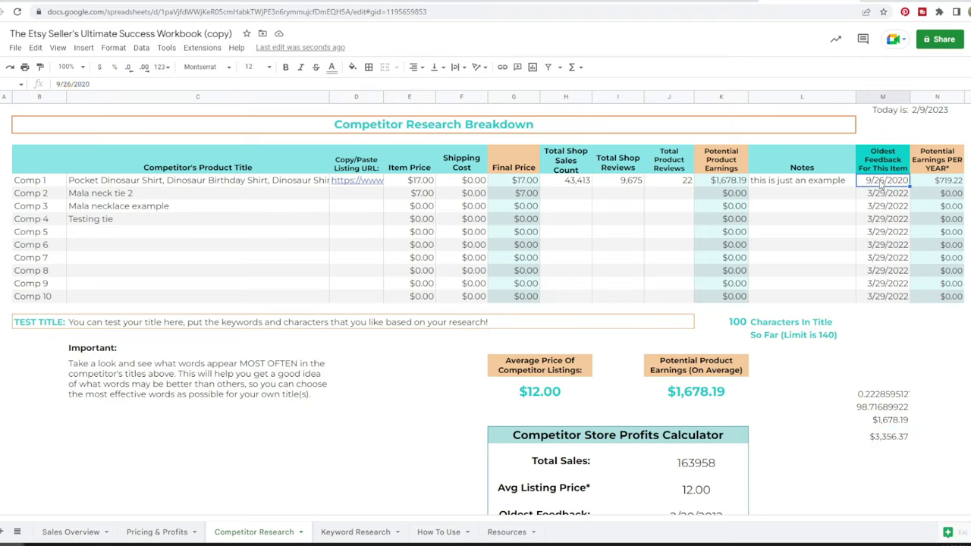
{"action": "left_click", "coordinate": [162, 82]}
{"action": "key", "text": "BackSpace"}
{"action": "type", "text": "2"}
{"action": "key", "text": "Return"}
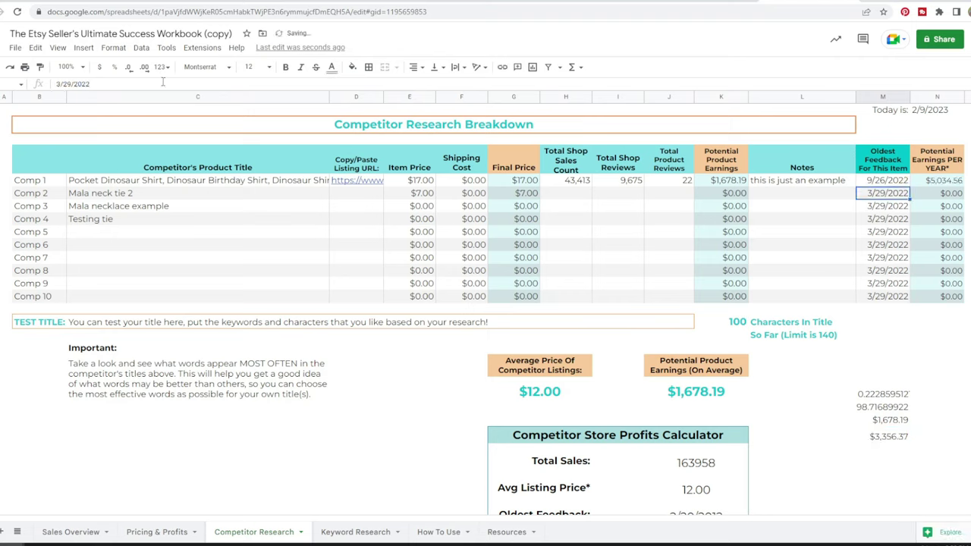
{"action": "left_click", "coordinate": [935, 184]}
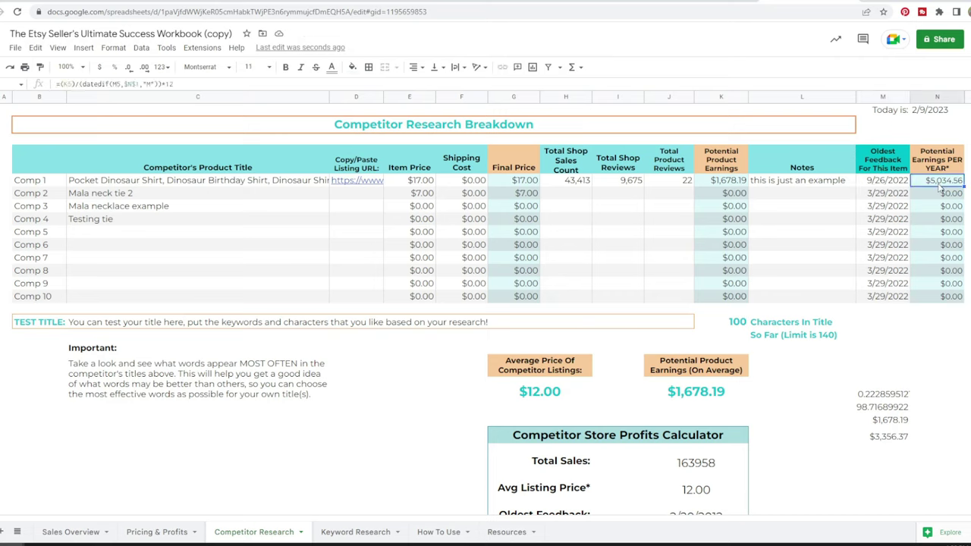
Step: Try 0.33 as the divisor in cell M24, making the formula =M23/0.33
{"action": "left_click", "coordinate": [901, 444]}
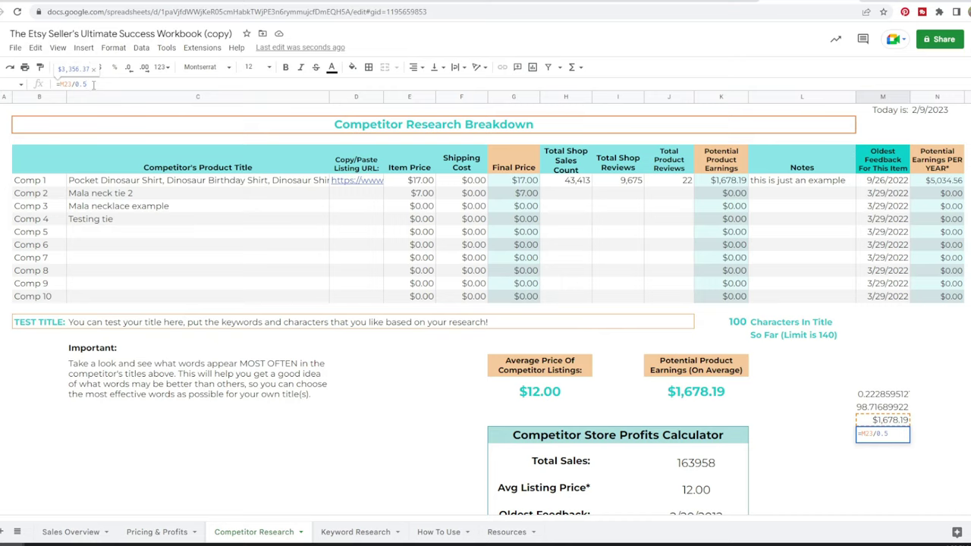
{"action": "key", "text": "BackSpace"}
{"action": "type", "text": "33"}
{"action": "key", "text": "Return"}
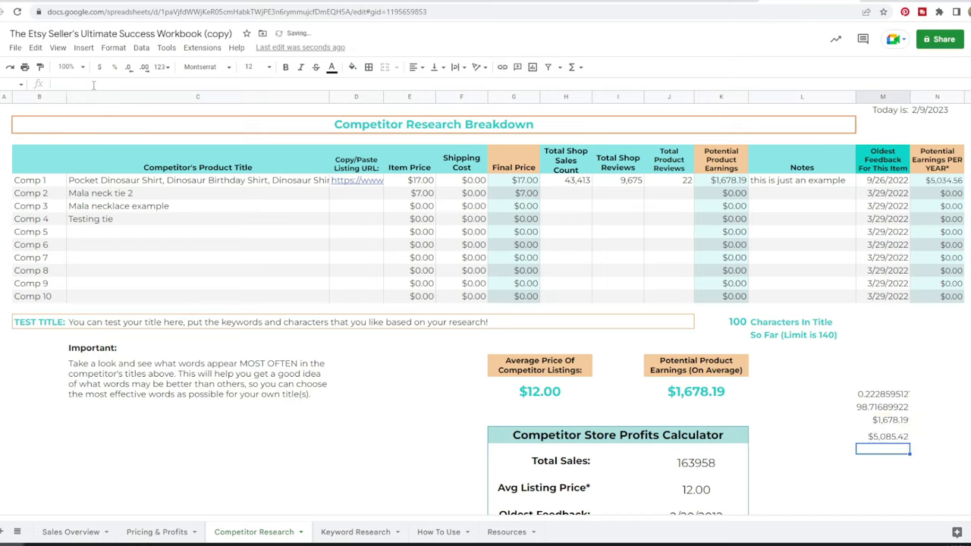
Step: Change the formula in cell M24 to =M23/2 to spread the total earnings over two years
{"action": "key", "text": "Up"}
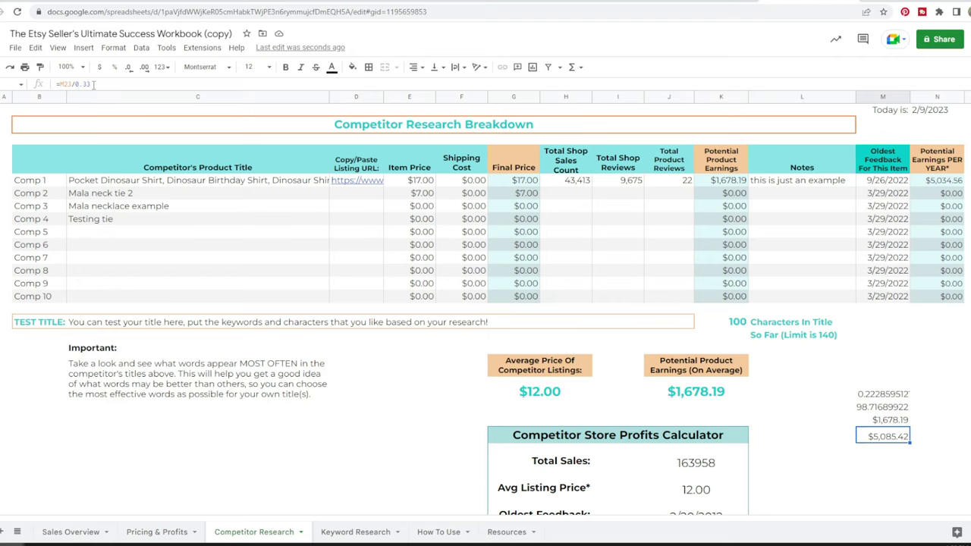
{"action": "left_click", "coordinate": [93, 84]}
{"action": "key", "text": "BackSpace"}
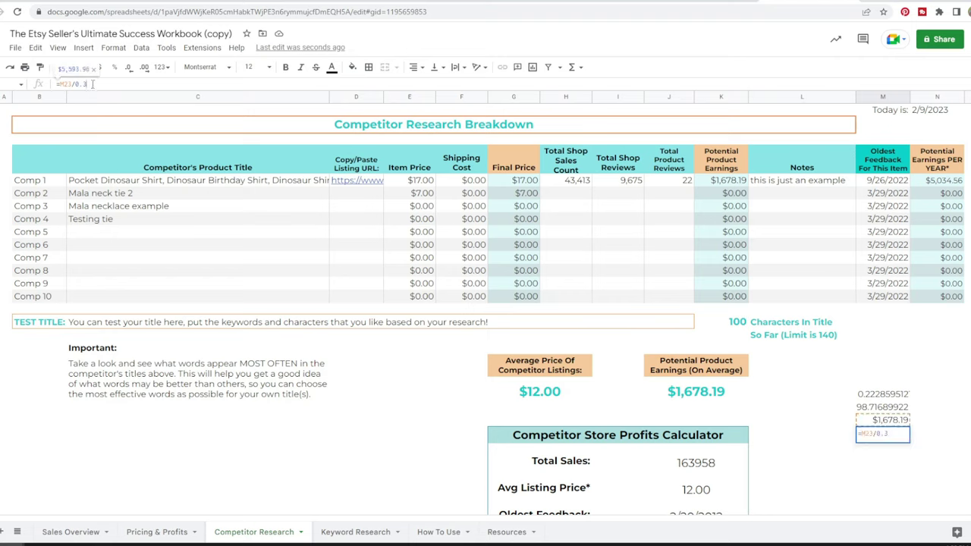
{"action": "key", "text": "BackSpace"}
{"action": "key", "text": "BackSpace"}
{"action": "key", "text": "BackSpace"}
{"action": "type", "text": "2"}
{"action": "key", "text": "Return"}
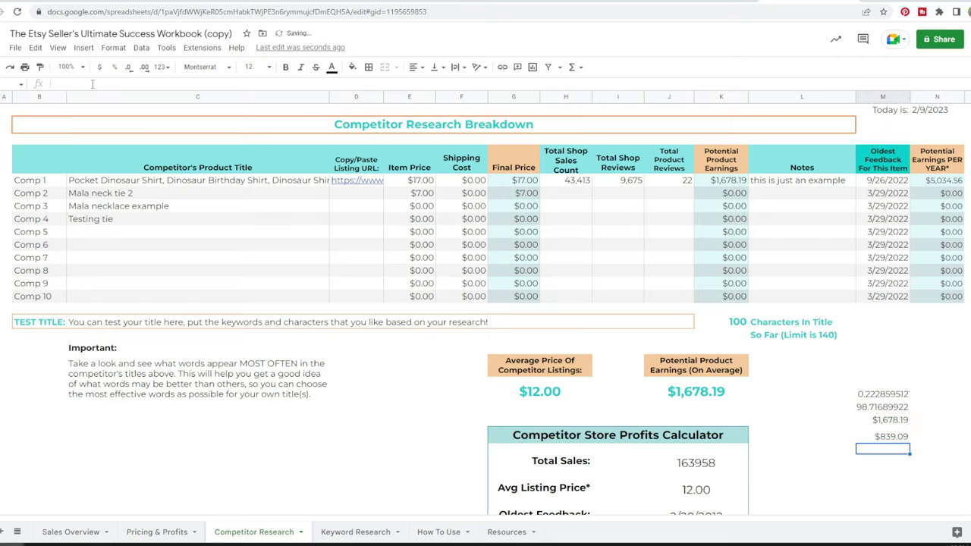
{"action": "key", "text": "Up"}
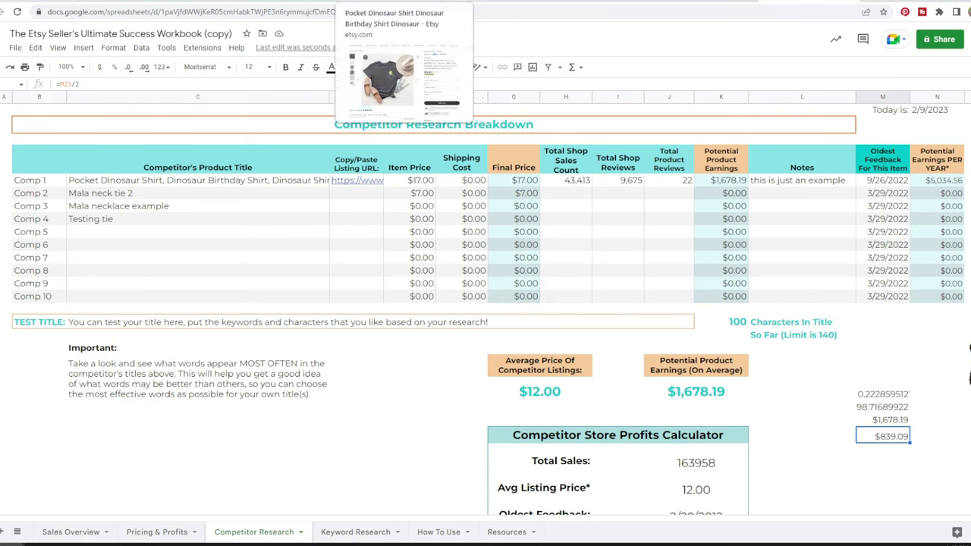
Step: Copy the Just A Girl Who Loves Dinosaurs listing's full title from Etsy into Comp 2's product title without its source formatting
{"action": "left_click", "coordinate": [337, 1]}
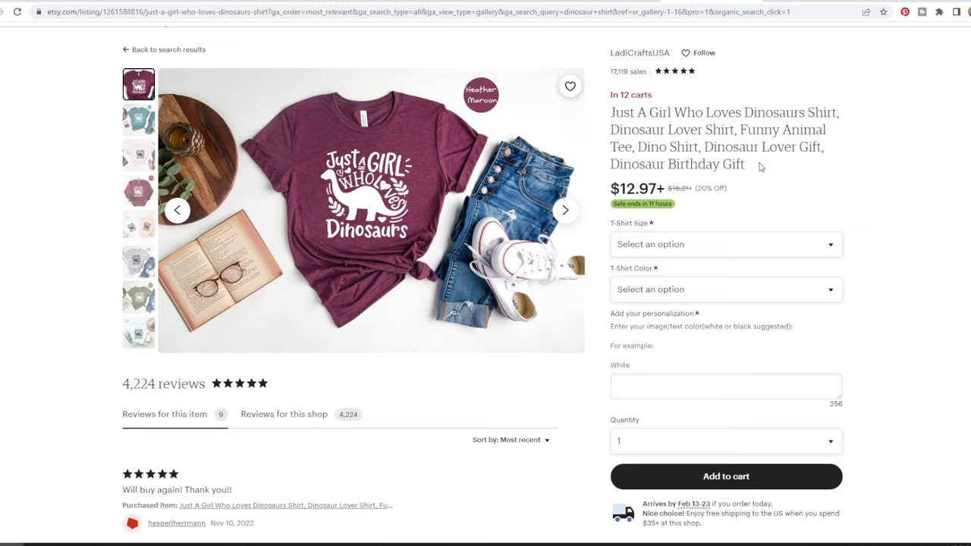
{"action": "left_click_drag", "start_coordinate": [751, 165], "coordinate": [611, 114]}
{"action": "key", "text": "ctrl+c"}
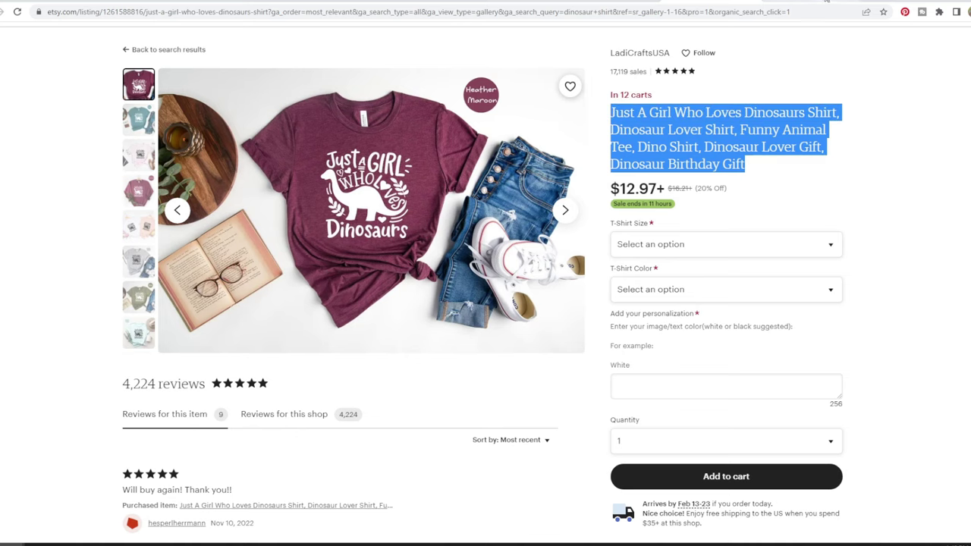
{"action": "key", "text": "ctrl+Tab"}
{"action": "left_click", "coordinate": [102, 194]}
{"action": "key", "text": "ctrl+v"}
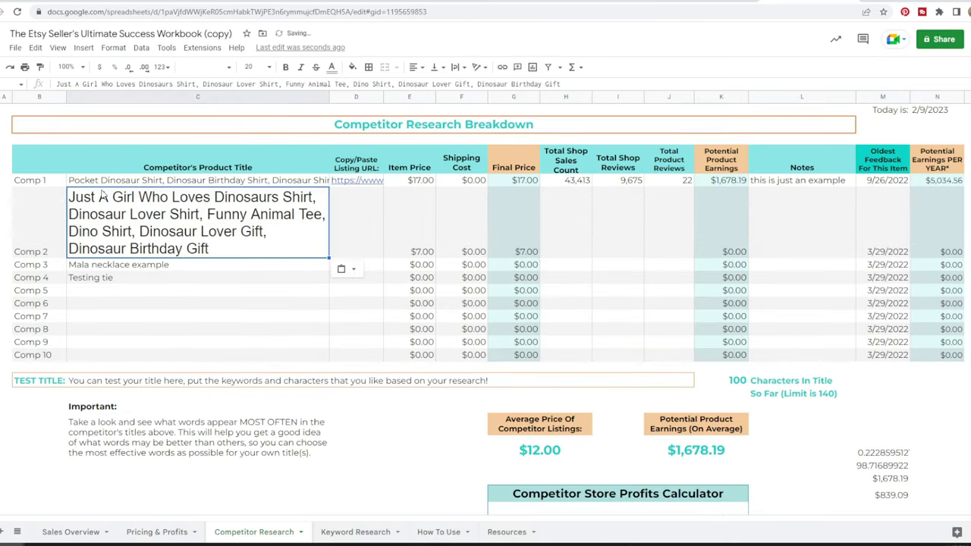
{"action": "key", "text": "ctrl+z"}
{"action": "key", "text": "ctrl+shift+v"}
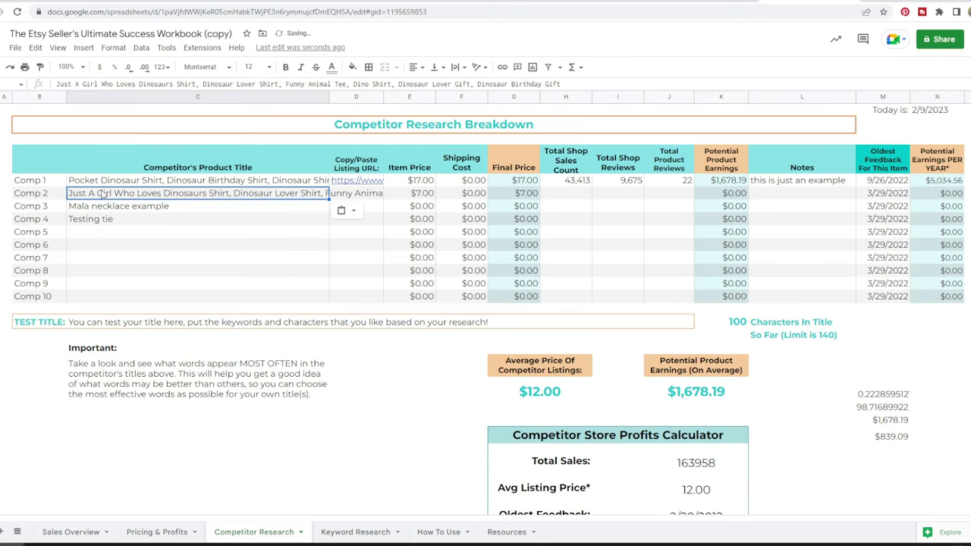
Step: Review the product titles of Comp 1 to Comp 5 and browse more dinosaur shirt listings in the Etsy search results
{"action": "left_click", "coordinate": [365, 196]}
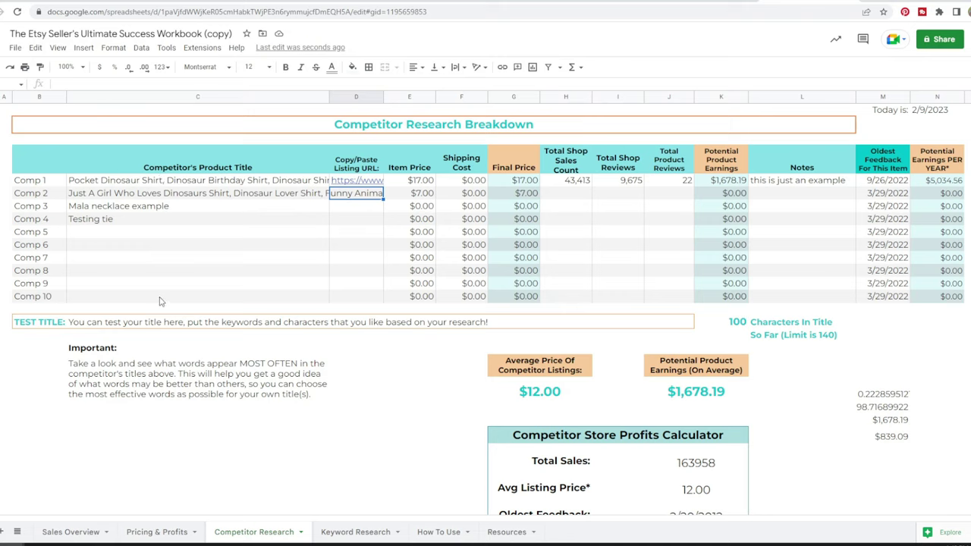
{"action": "left_click", "coordinate": [95, 183]}
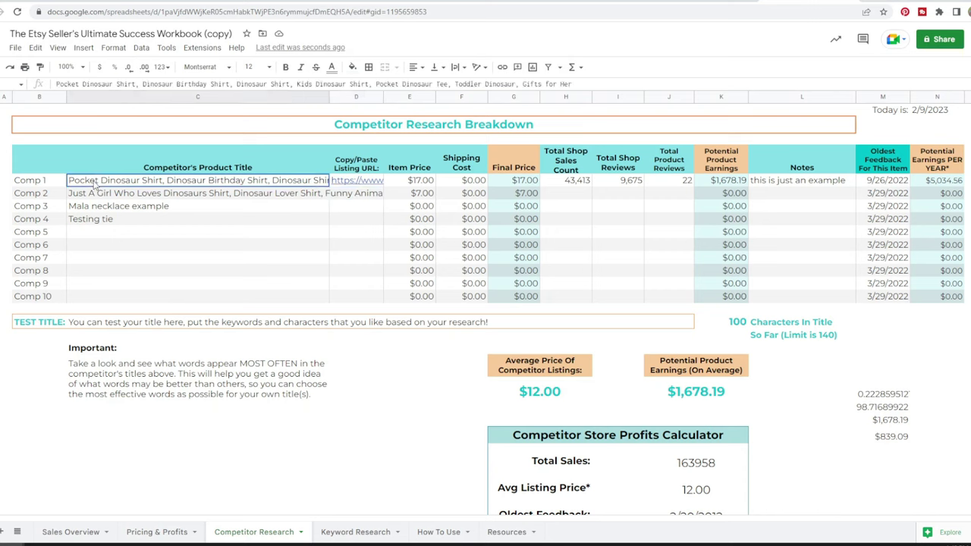
{"action": "left_click_drag", "start_coordinate": [95, 183], "coordinate": [90, 241]}
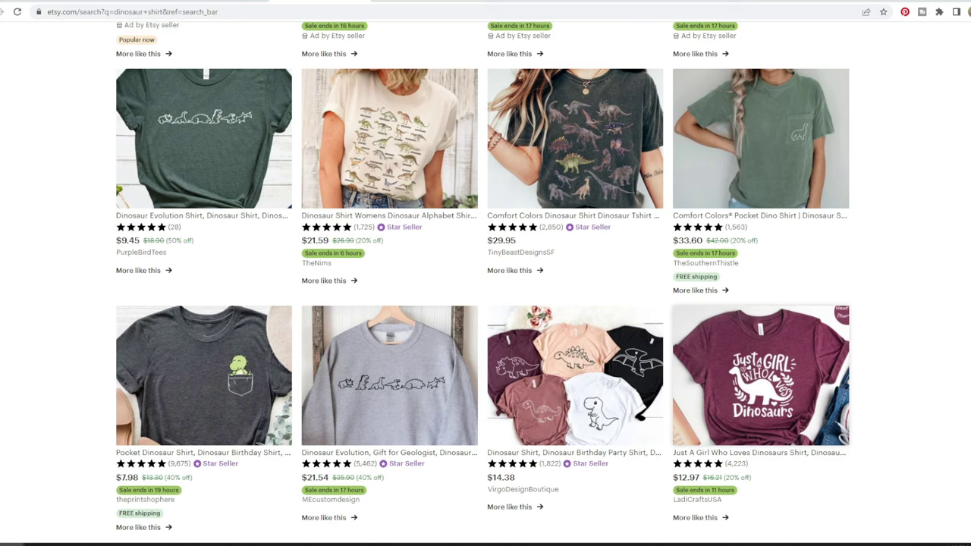
{"action": "scroll", "coordinate": [485, 303], "scroll_direction": "down", "scroll_amount": 3}
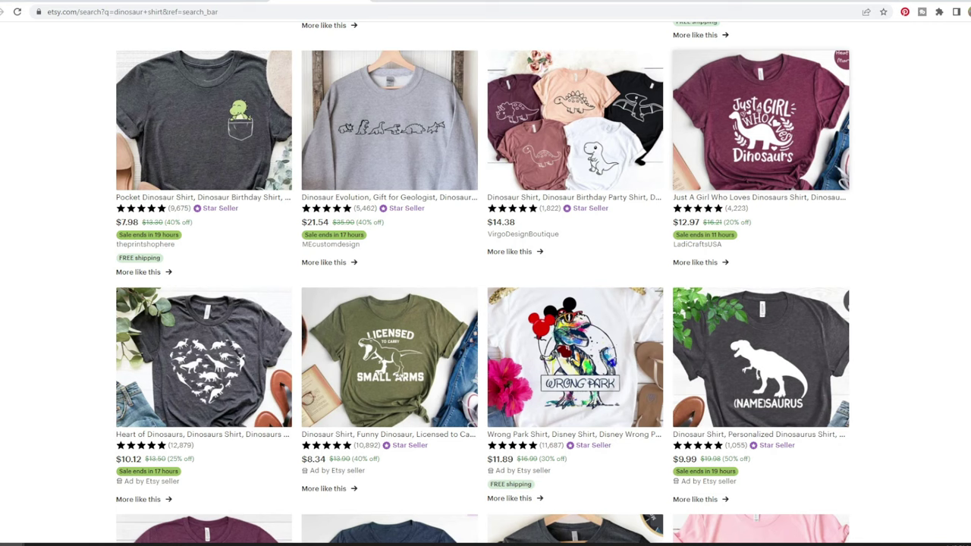
Step: Return to the workbook and open the Keyword Research sheet
{"action": "key", "text": "ctrl+Tab"}
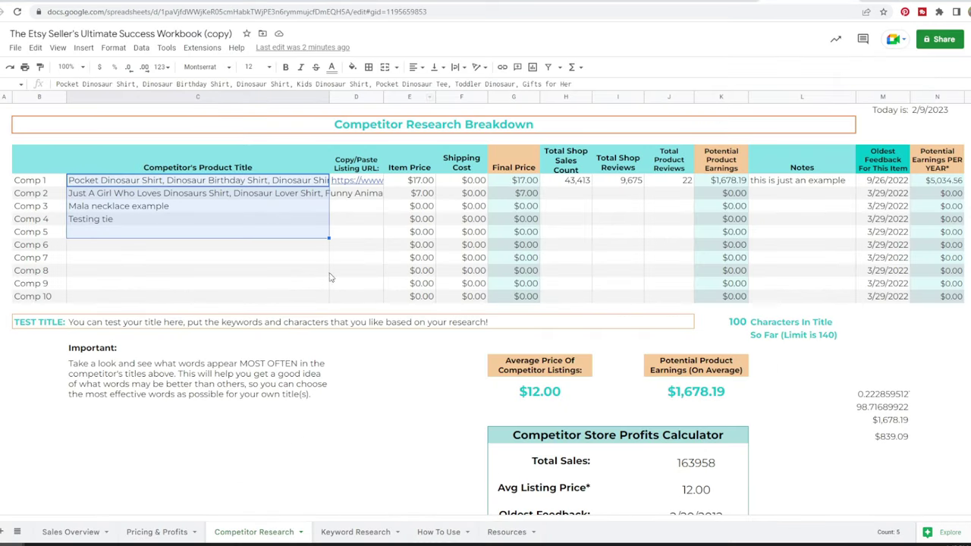
{"action": "left_click", "coordinate": [361, 533]}
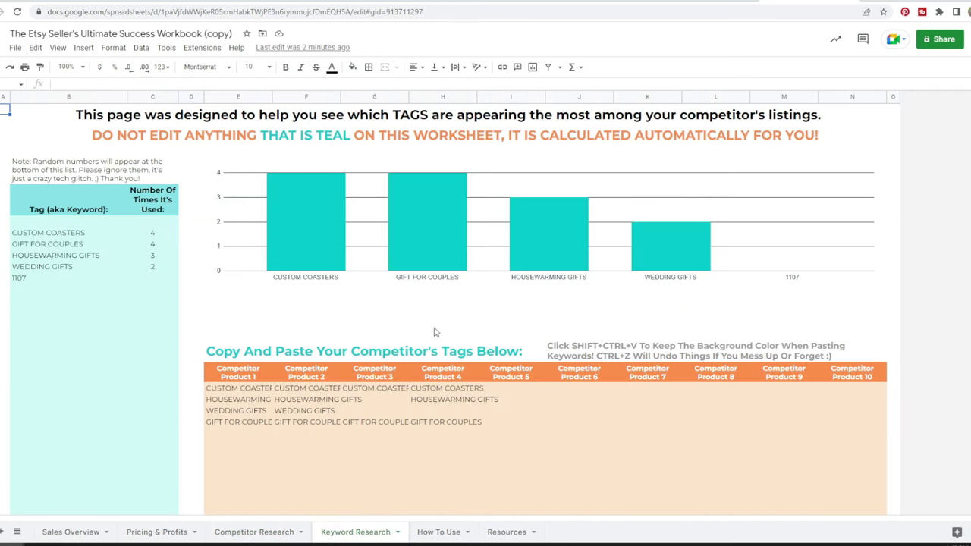
Step: Go back to the Competitor Research sheet and review Comp 2's title, the Comp 10 row and Comp 1's potential yearly earnings
{"action": "left_click", "coordinate": [278, 533]}
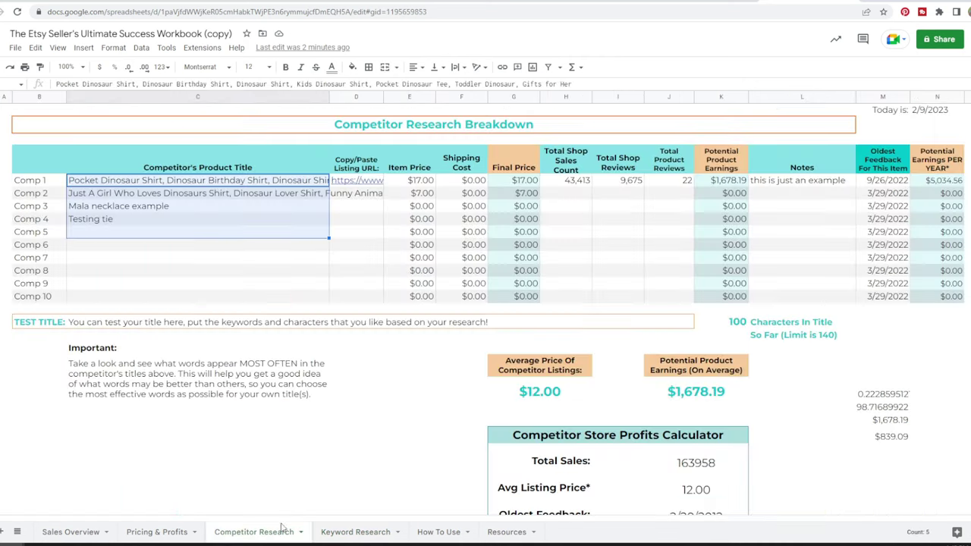
{"action": "left_click", "coordinate": [235, 192]}
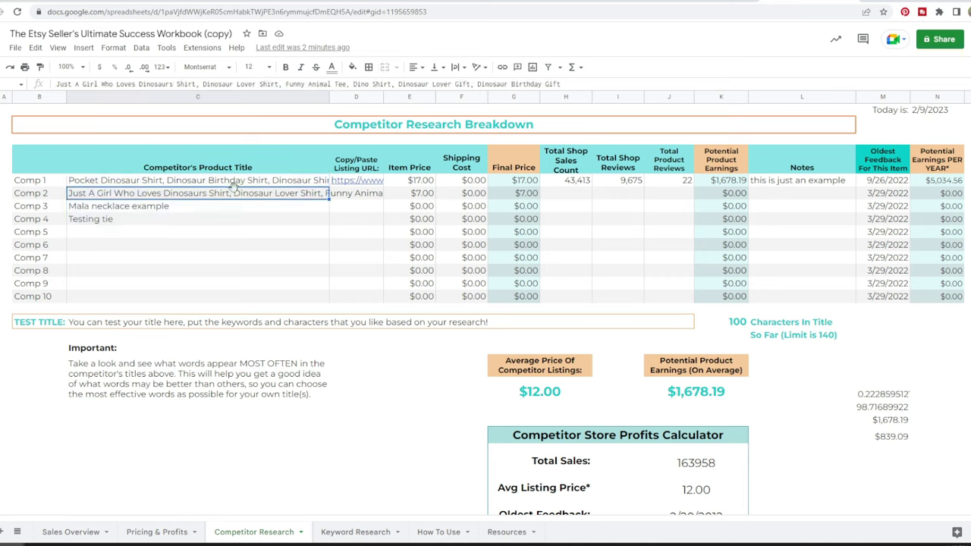
{"action": "left_click", "coordinate": [53, 296]}
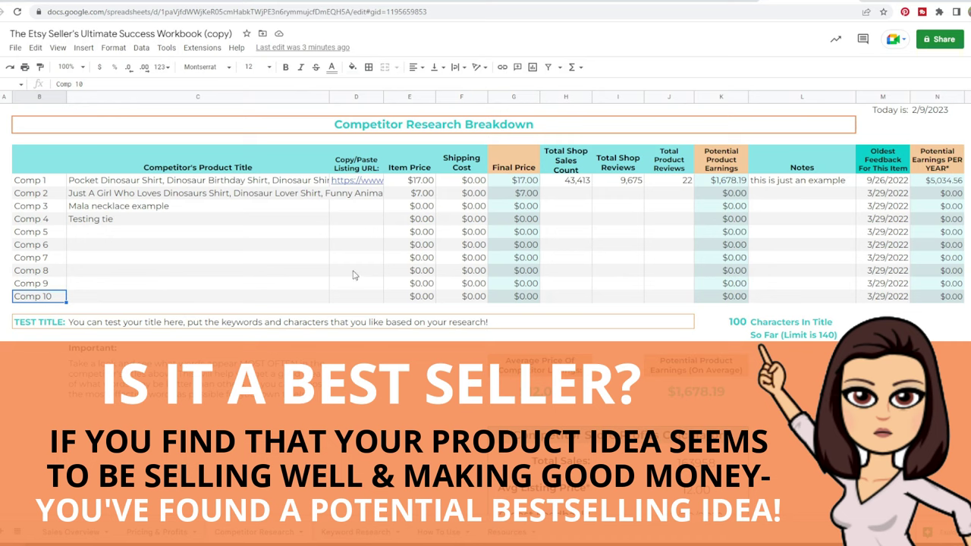
{"action": "left_click", "coordinate": [924, 180]}
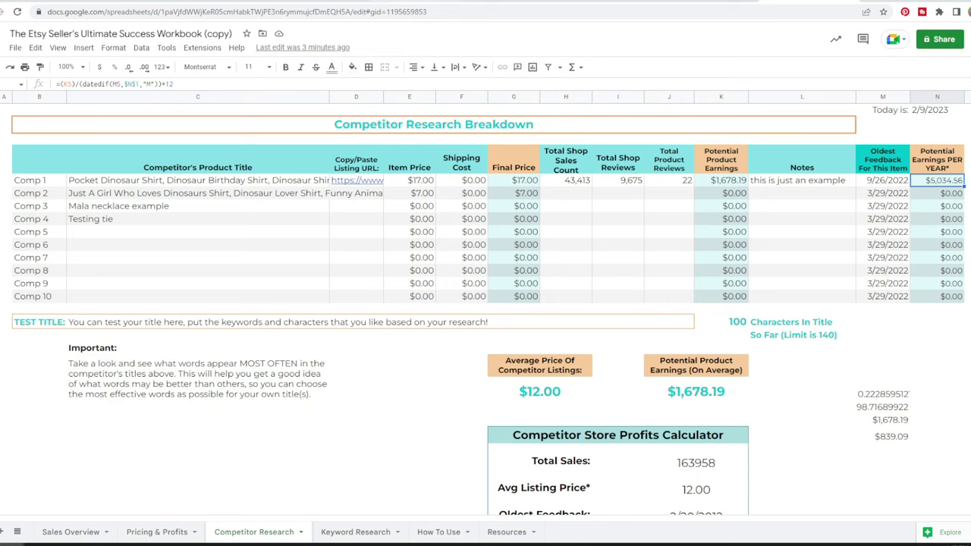
{"action": "key", "text": "ctrl+Tab"}
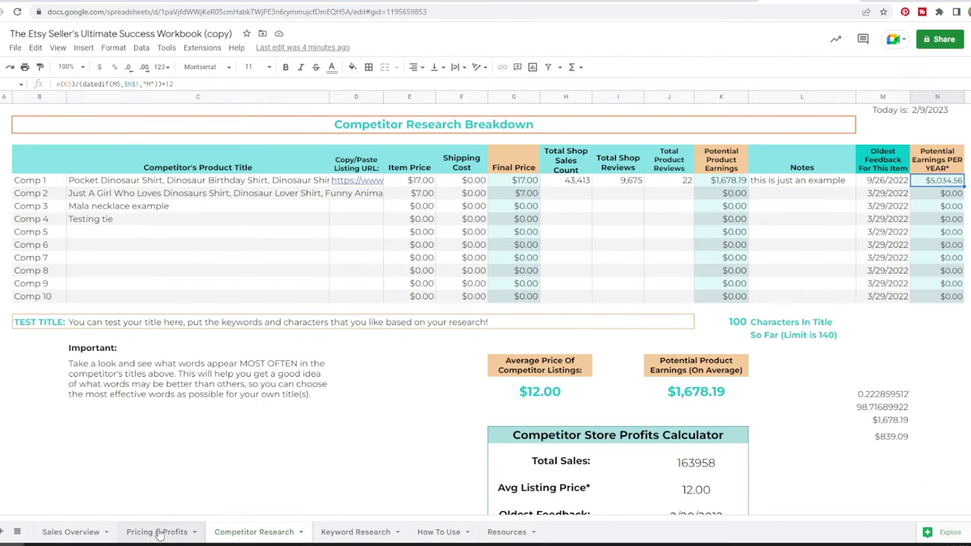
Step: Open the Pricing & Profits sheet and examine the Teal Mala Bead Necklace's marketing and material costs in the itemized table
{"action": "left_click", "coordinate": [158, 532]}
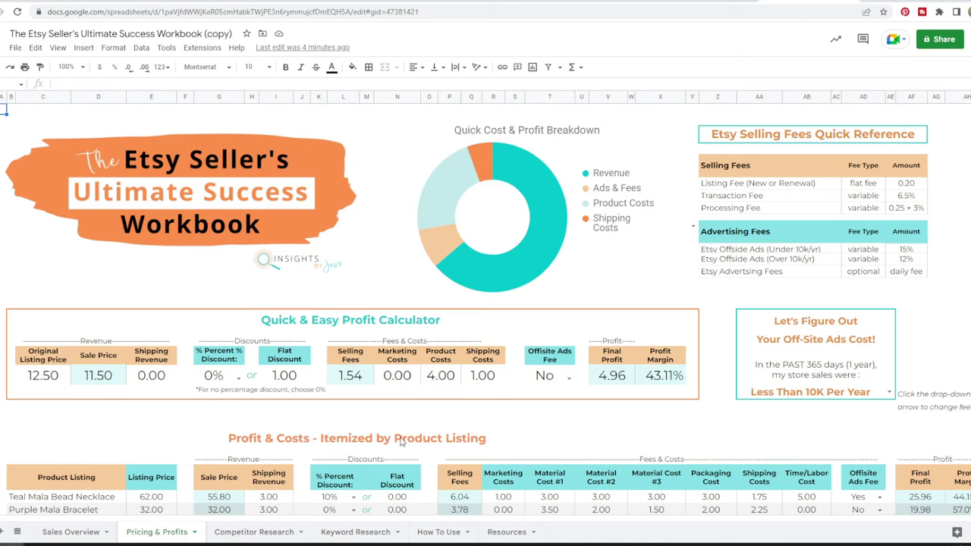
{"action": "scroll", "coordinate": [402, 443], "scroll_direction": "down", "scroll_amount": 4}
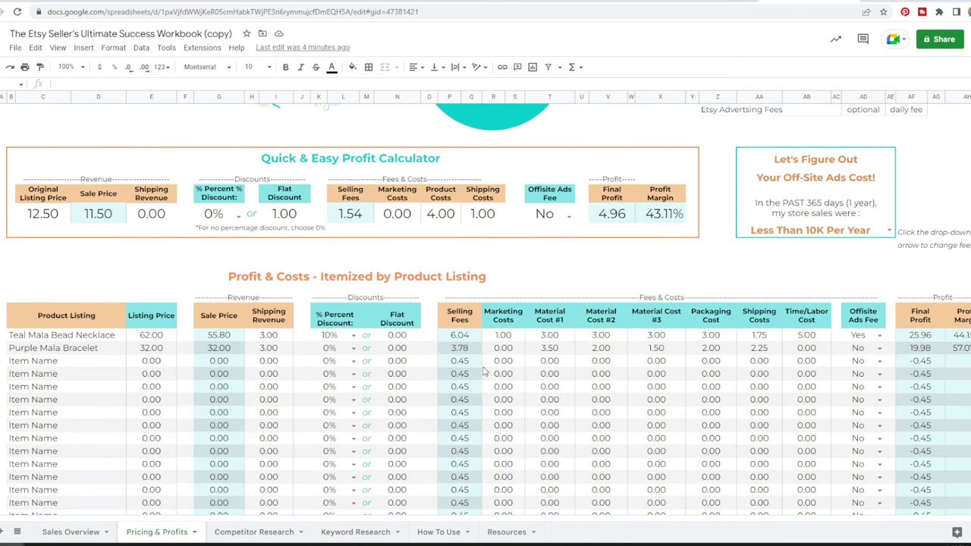
{"action": "left_click", "coordinate": [550, 336]}
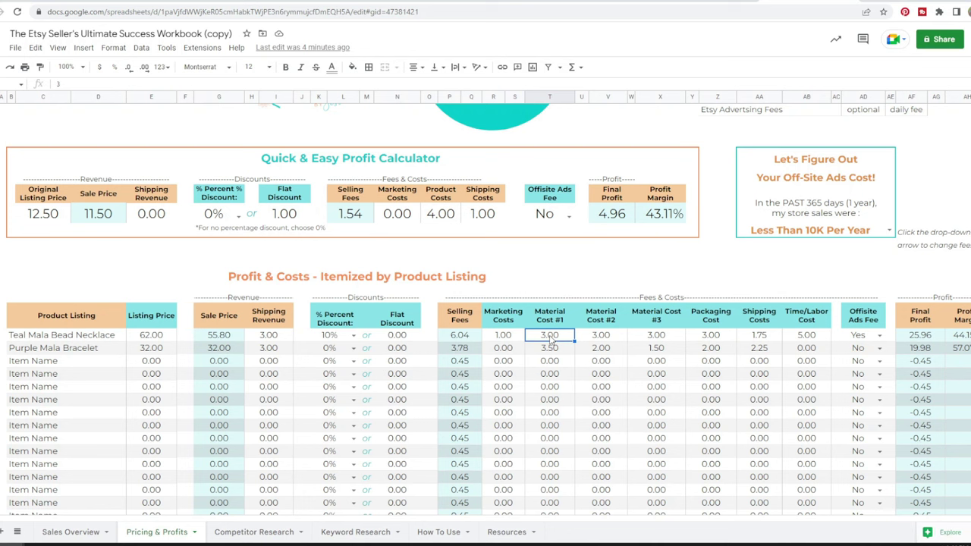
{"action": "key", "text": "Right"}
{"action": "key", "text": "Right"}
{"action": "key", "text": "Right"}
{"action": "key", "text": "Left"}
{"action": "key", "text": "Left"}
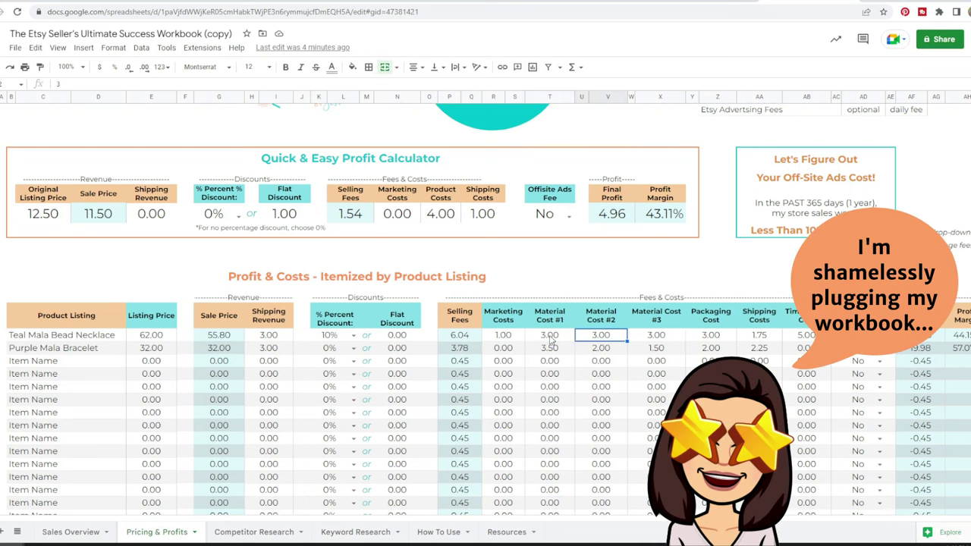
{"action": "key", "text": "Left"}
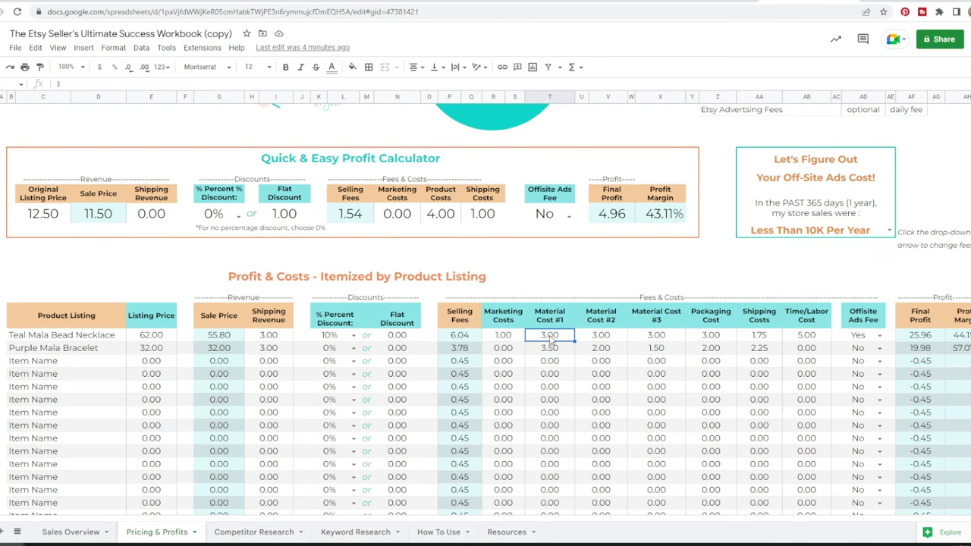
{"action": "key", "text": "Right"}
{"action": "key", "text": "Right"}
{"action": "key", "text": "Right"}
{"action": "key", "text": "Left"}
{"action": "key", "text": "Left"}
{"action": "key", "text": "Left"}
{"action": "key", "text": "Left"}
{"action": "key", "text": "Right"}
{"action": "key", "text": "Left"}
{"action": "key", "text": "Left"}
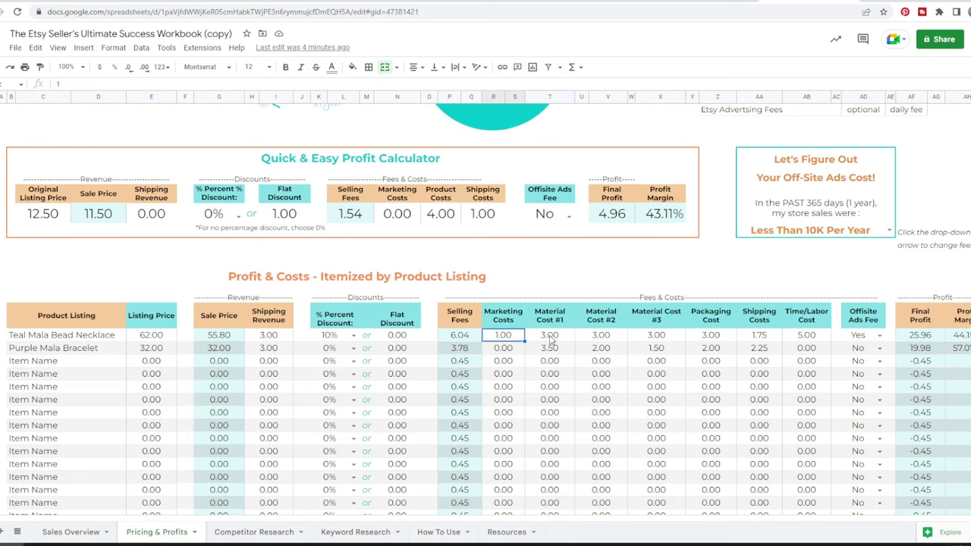
Step: Examine the necklace's selling fees and discount columns, and return to the quick profit calculator and fee reference above
{"action": "key", "text": "Left"}
{"action": "key", "text": "Left"}
{"action": "key", "text": "Left"}
{"action": "key", "text": "Left"}
{"action": "key", "text": "Left"}
{"action": "key", "text": "Left"}
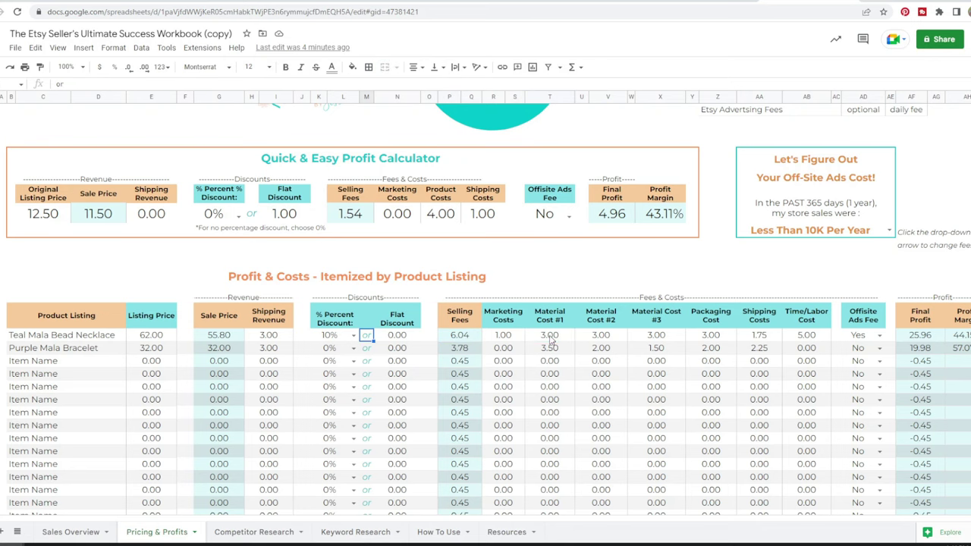
{"action": "key", "text": "Up"}
{"action": "key", "text": "Up"}
{"action": "key", "text": "Up"}
{"action": "key", "text": "Up"}
{"action": "key", "text": "Up"}
{"action": "key", "text": "Up"}
{"action": "key", "text": "Up"}
{"action": "key", "text": "Up"}
{"action": "key", "text": "Up"}
{"action": "key", "text": "Up"}
{"action": "key", "text": "Up"}
{"action": "key", "text": "Up"}
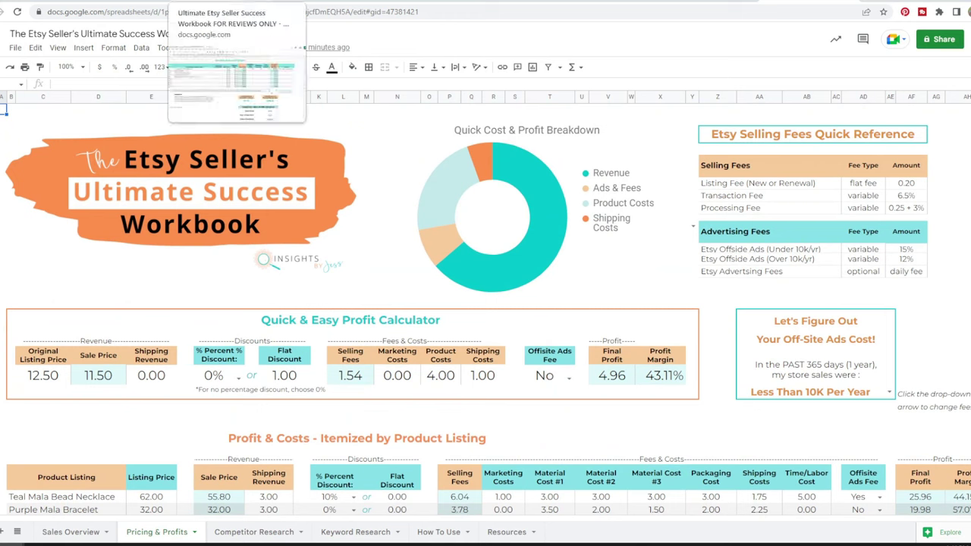
Step: Compare the dinosaur shirt prices in the Etsy search results with the Comp 1 to Comp 10 item prices on the Competitor Research sheet
{"action": "left_click", "coordinate": [343, 0]}
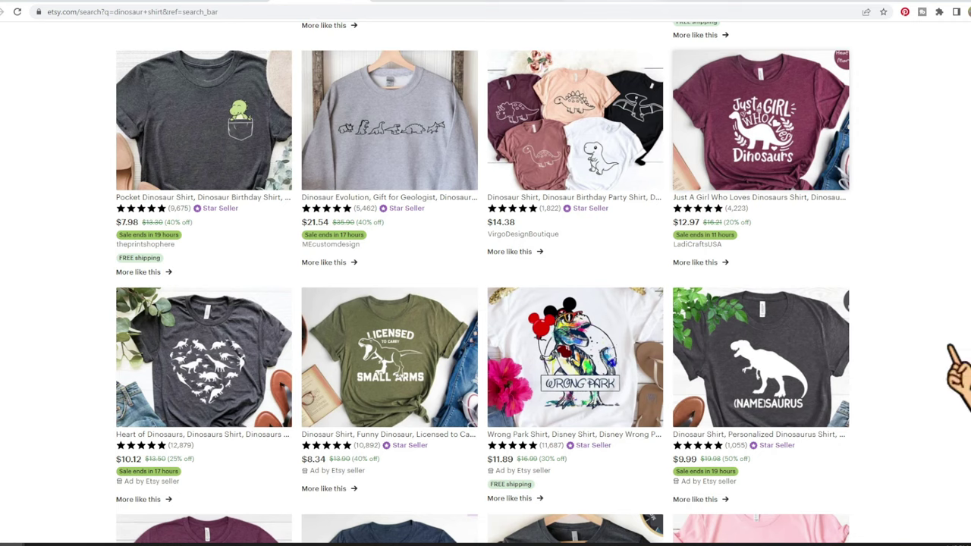
{"action": "left_click", "coordinate": [794, 2]}
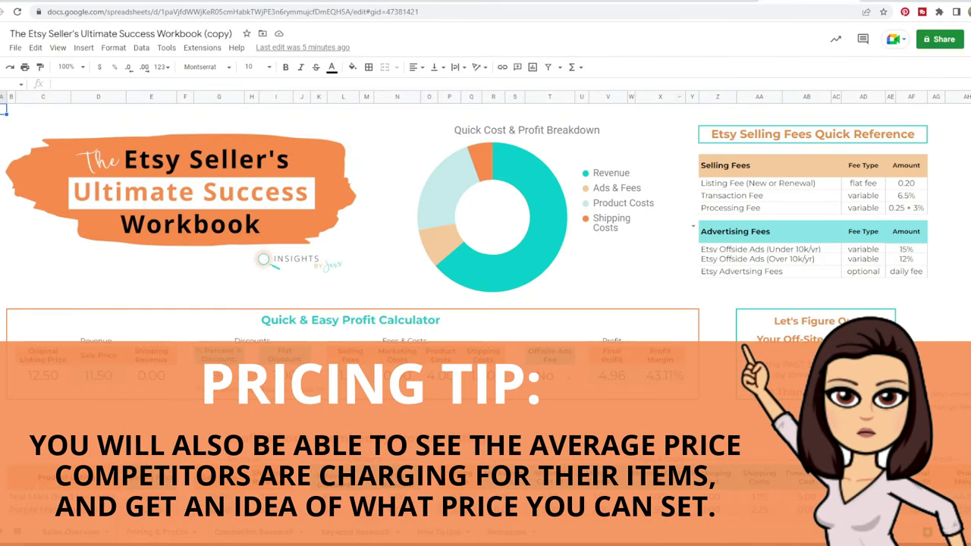
{"action": "left_click", "coordinate": [252, 532]}
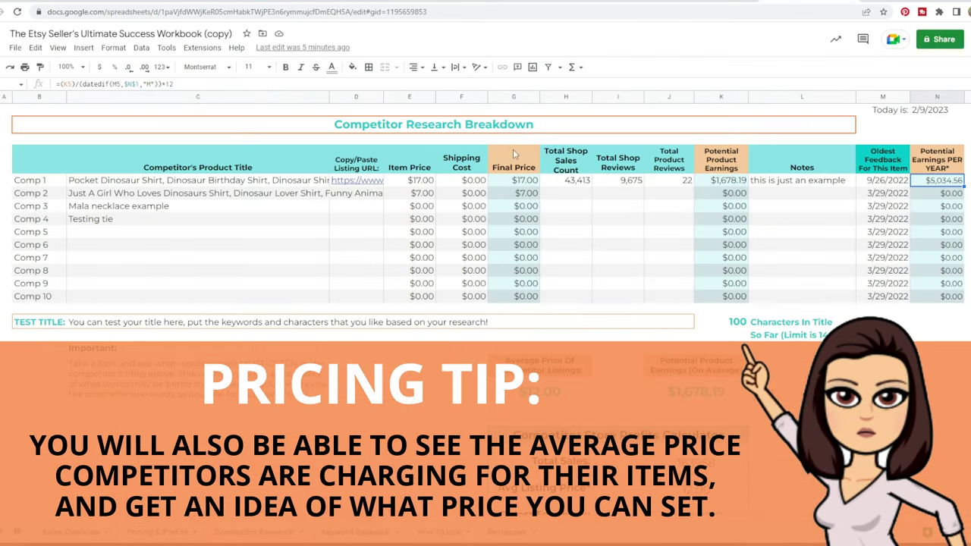
{"action": "left_click", "coordinate": [422, 182]}
{"action": "left_click_drag", "start_coordinate": [422, 186], "coordinate": [419, 296]}
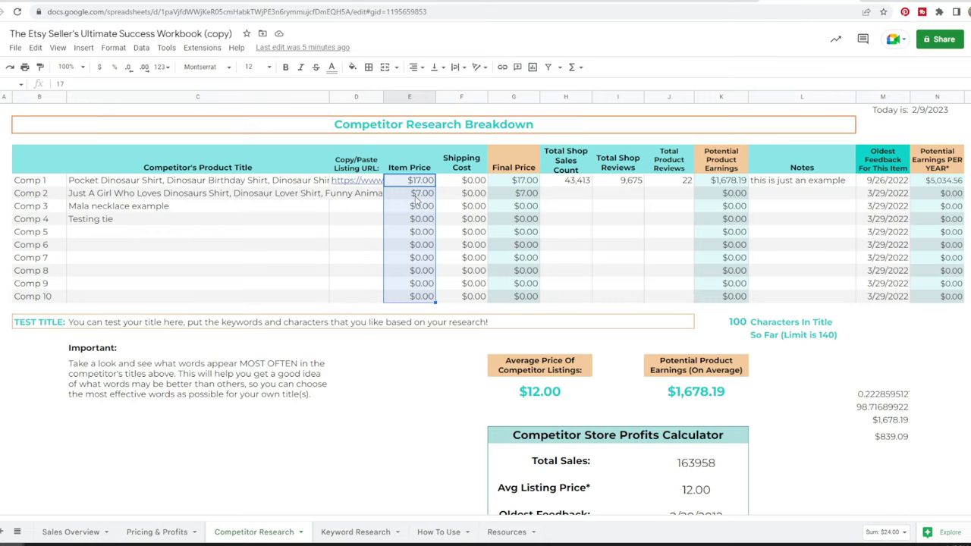
{"action": "left_click", "coordinate": [416, 195]}
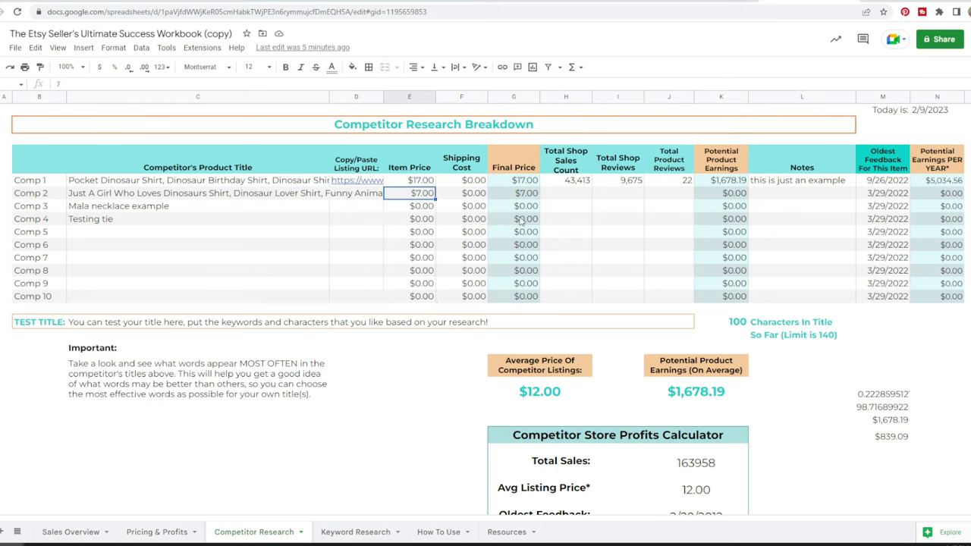
{"action": "left_click", "coordinate": [334, 1]}
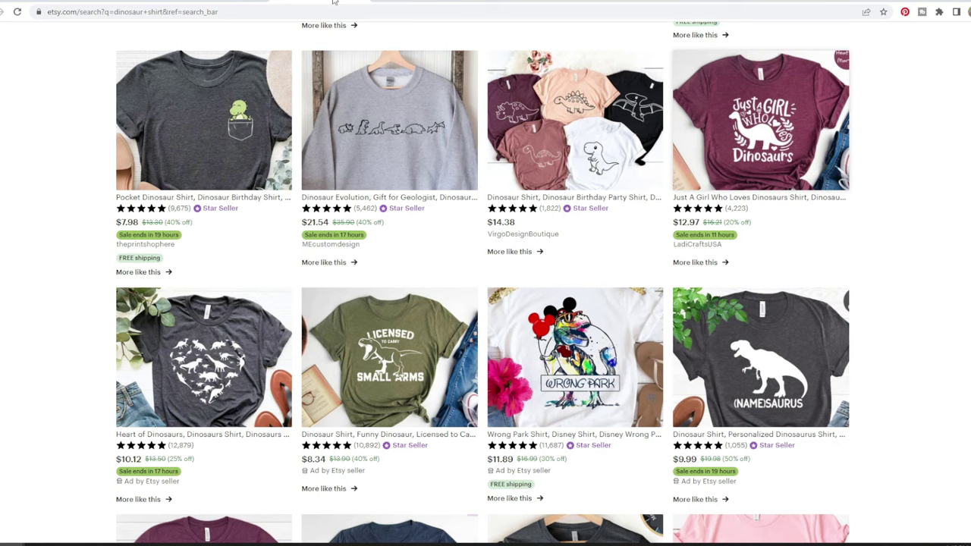